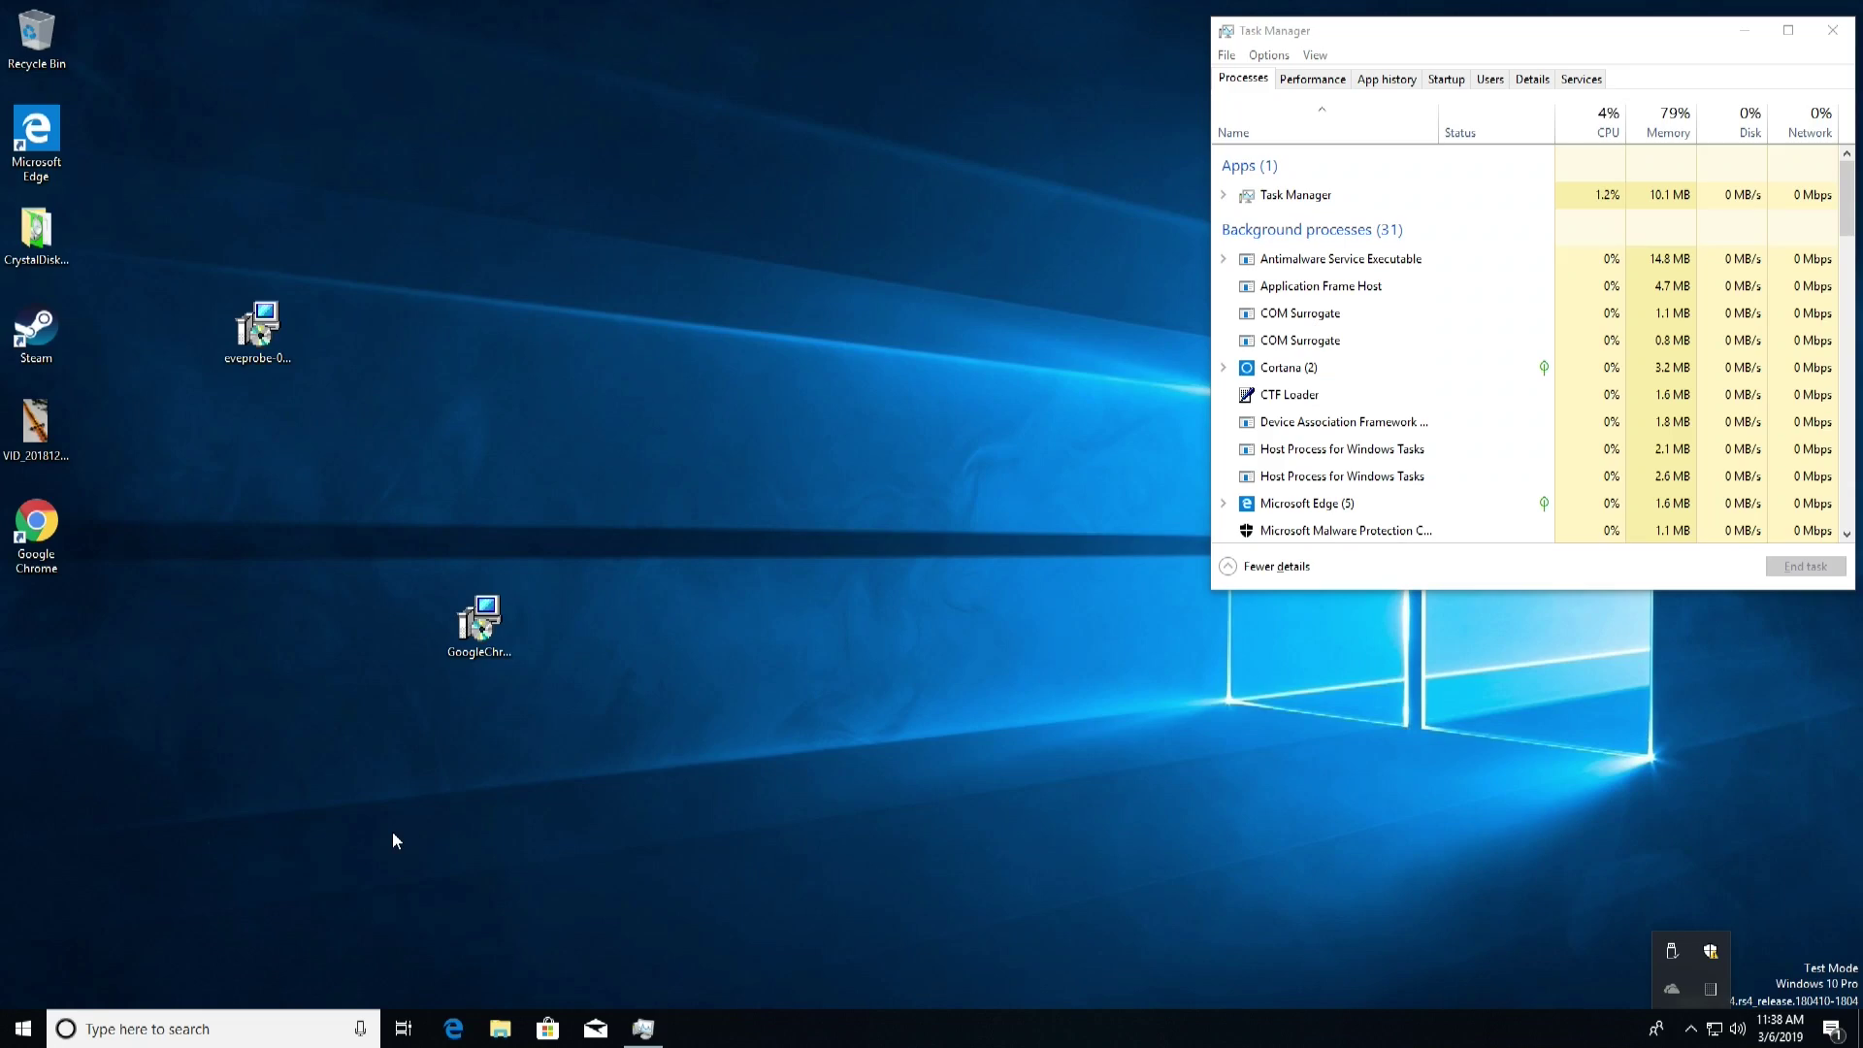
Connect to 192.168.105.155 with the account username and password, accepting the certificate warning
click(23, 1029)
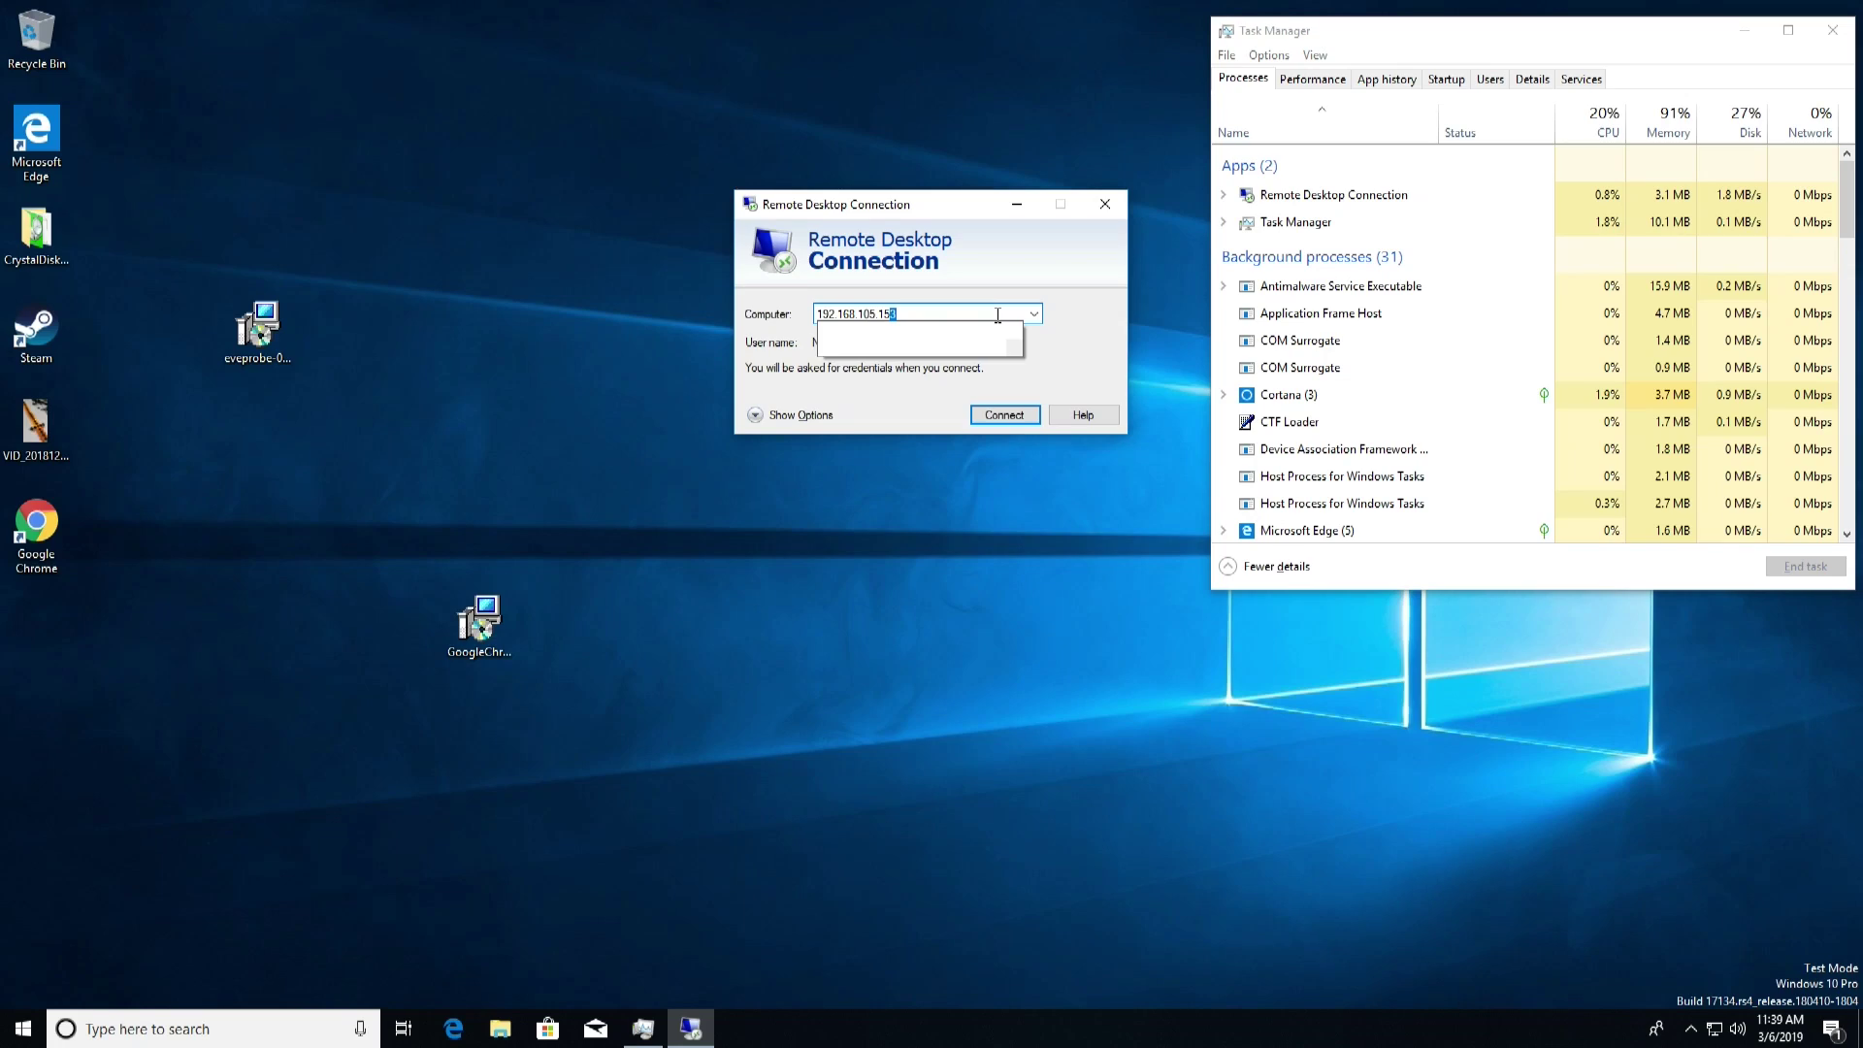
text(5)
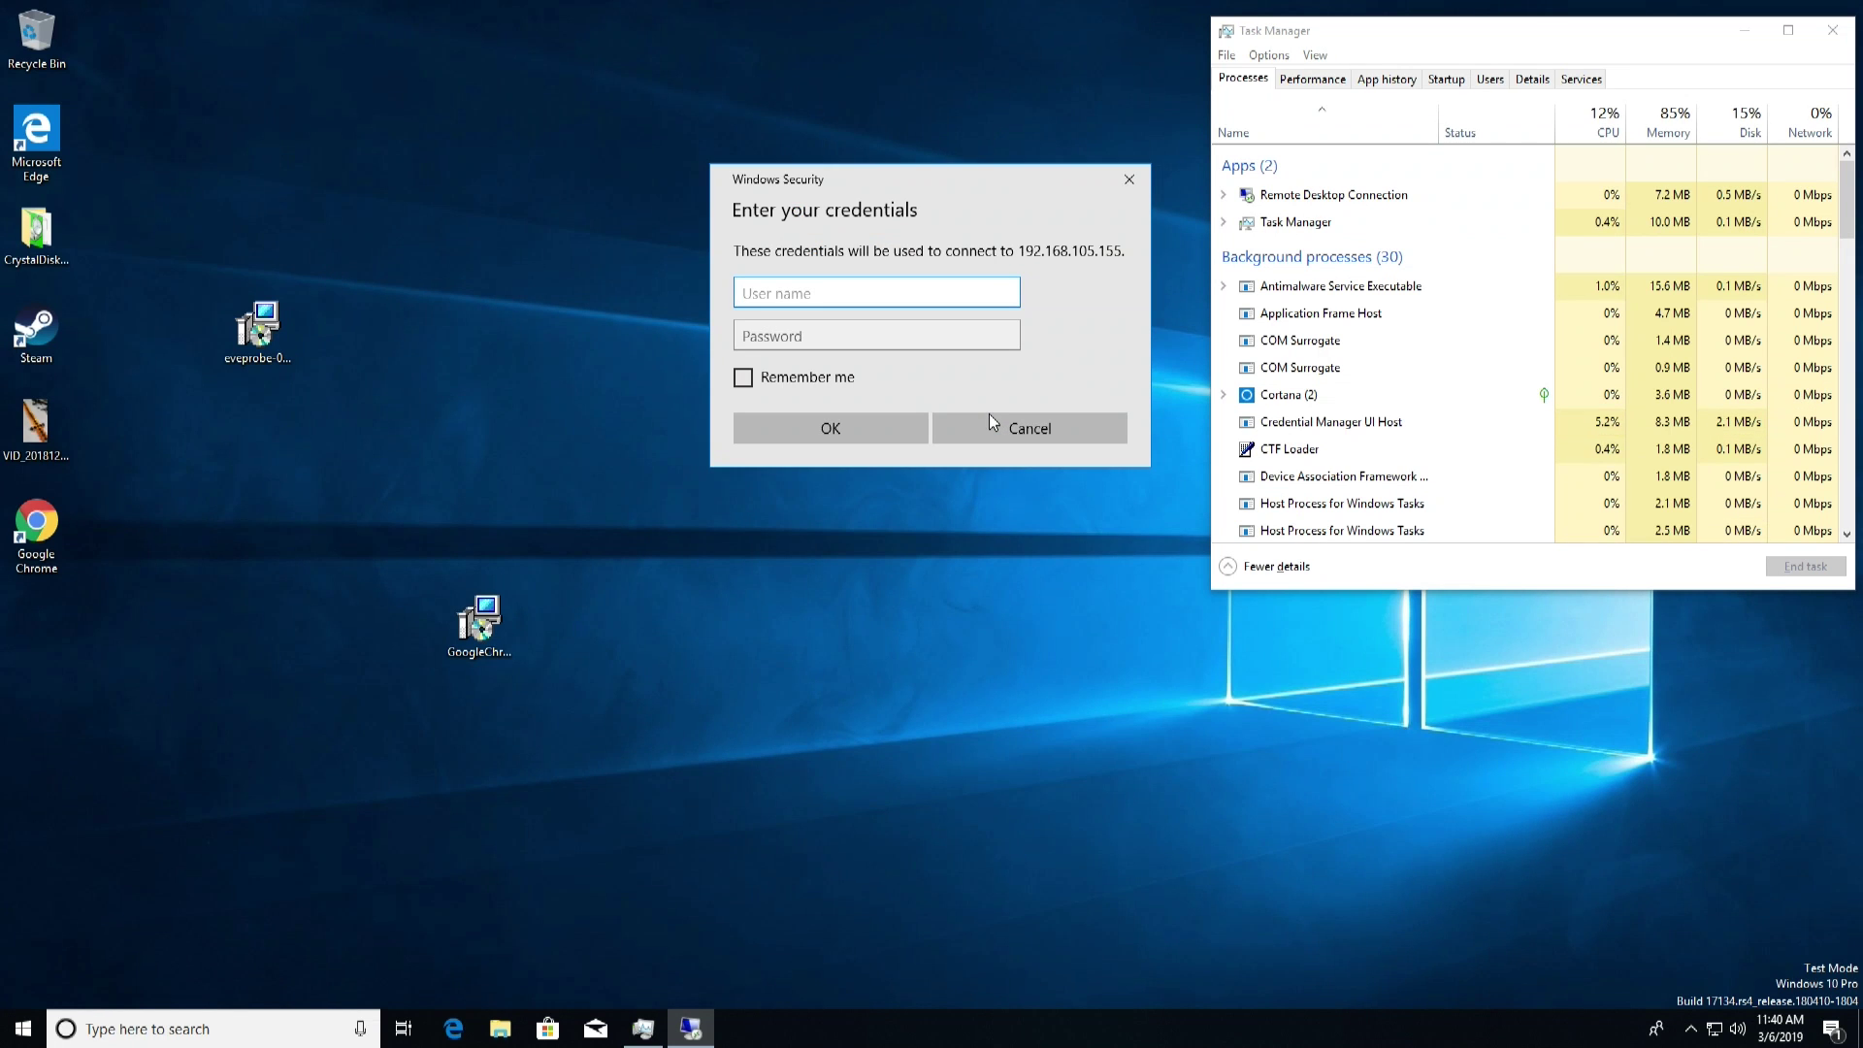
text(test123)
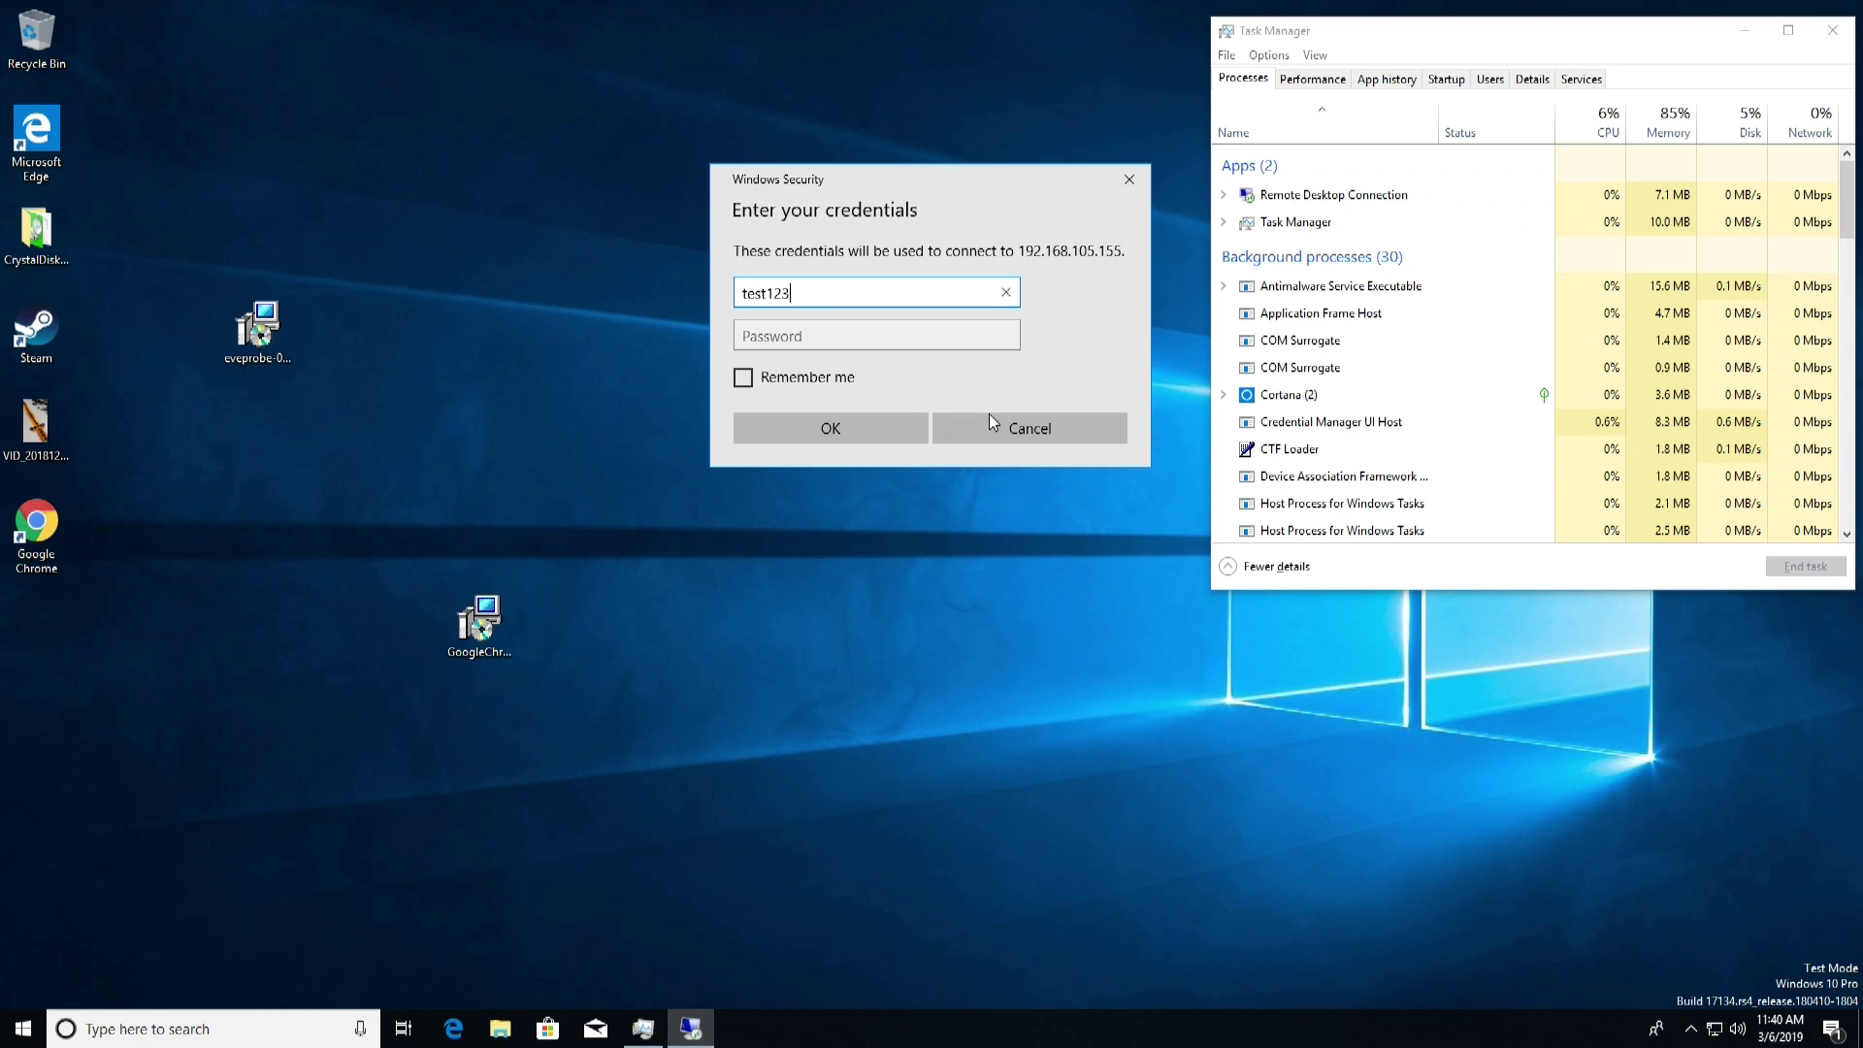
key(Tab)
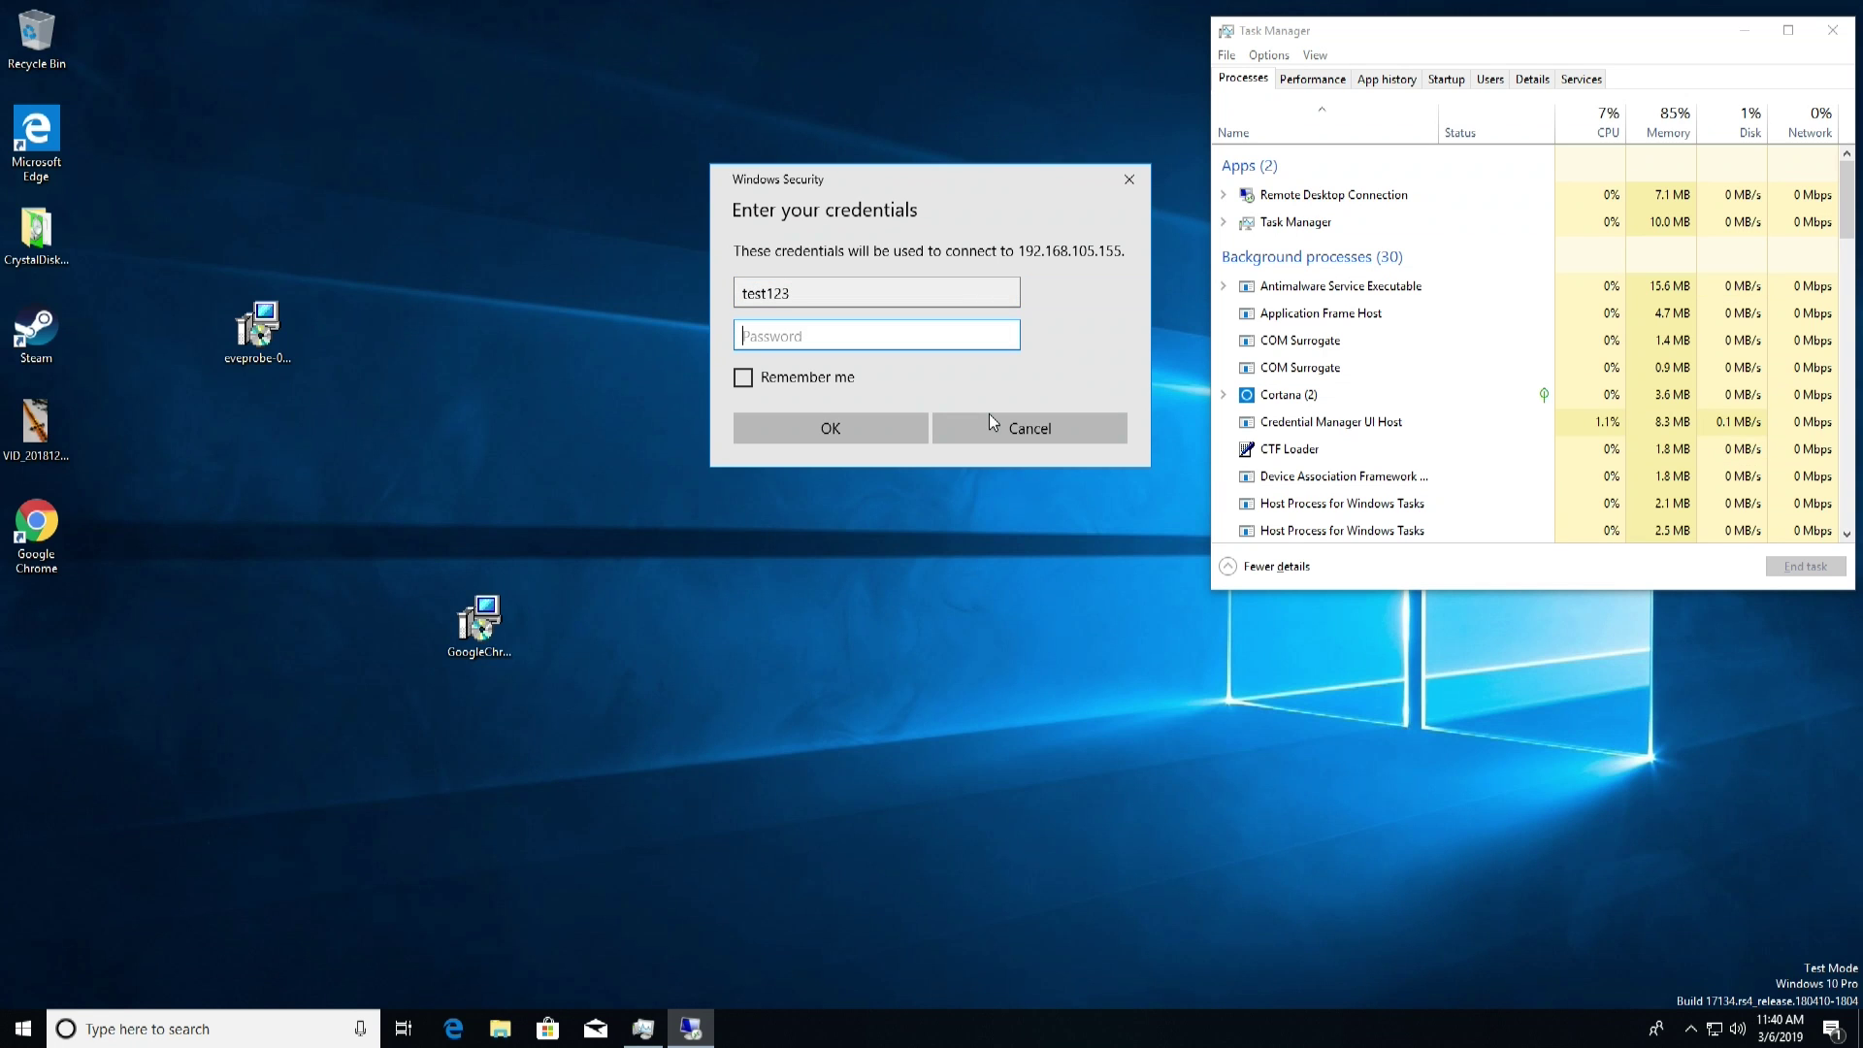
text(test123)
key(Return)
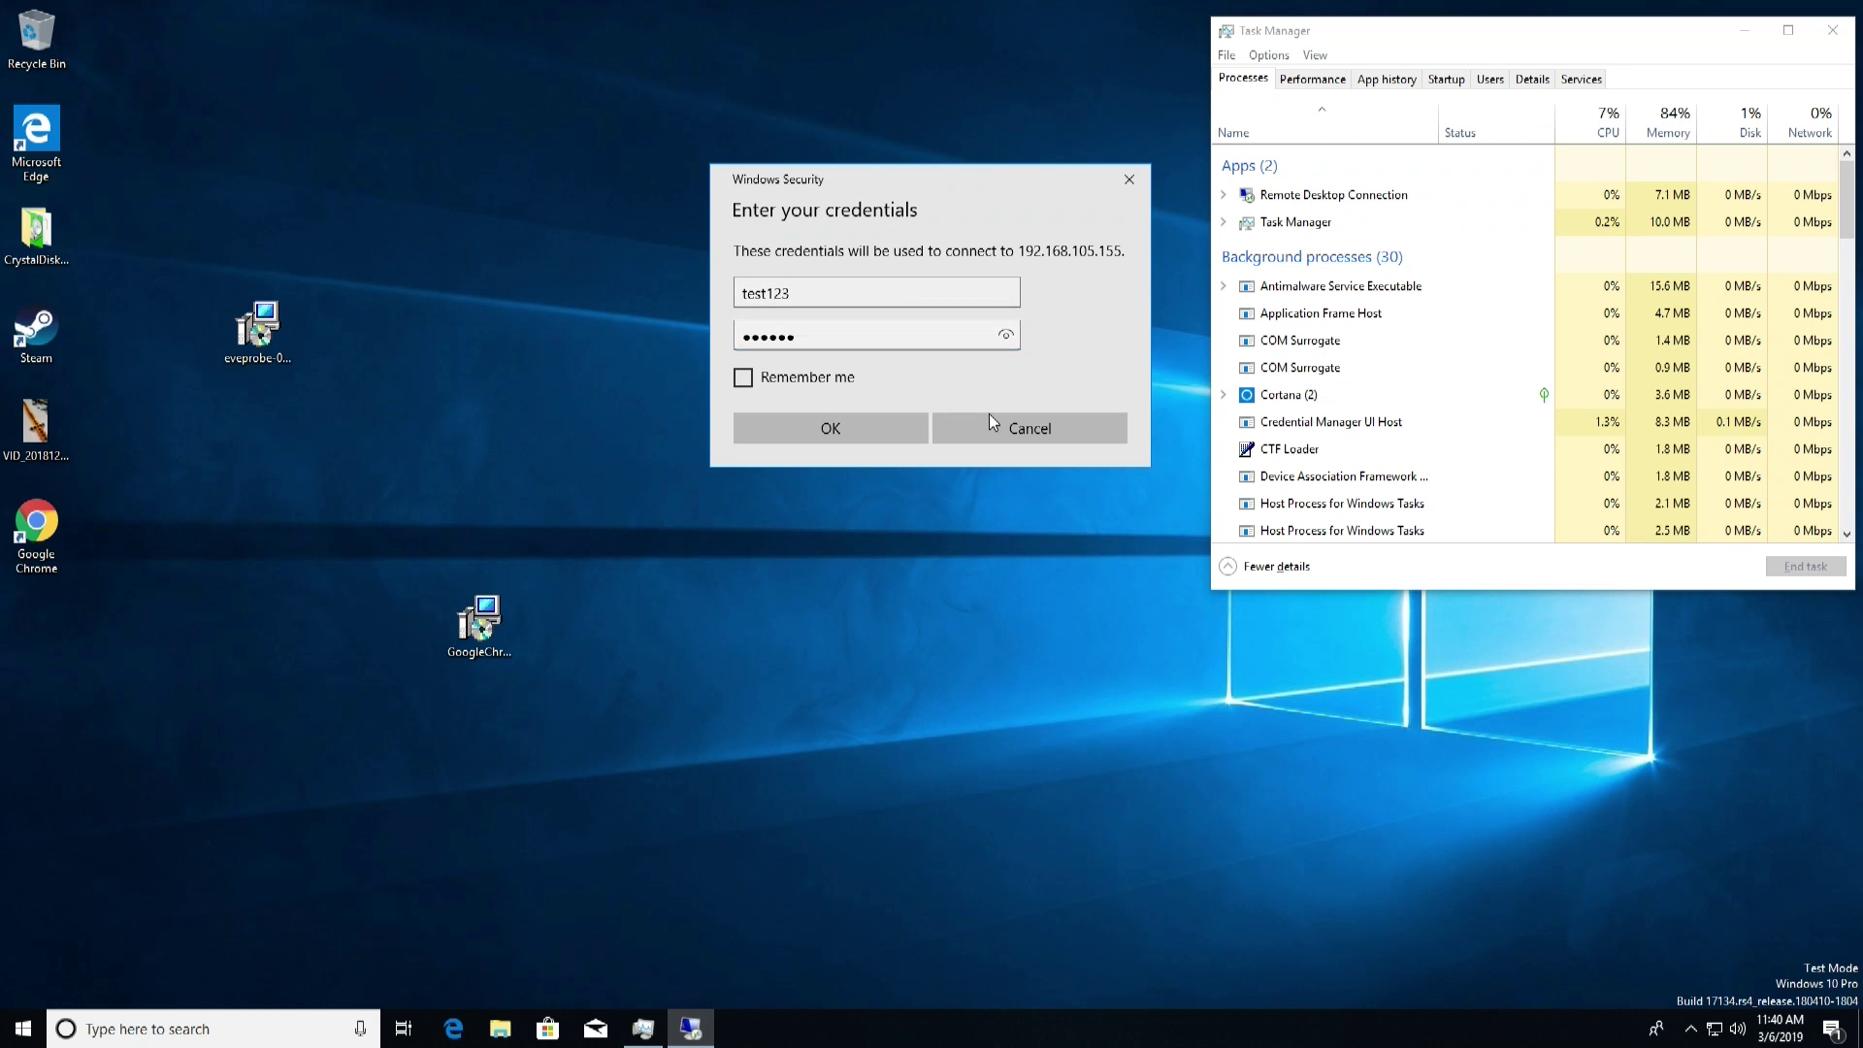
click(992, 472)
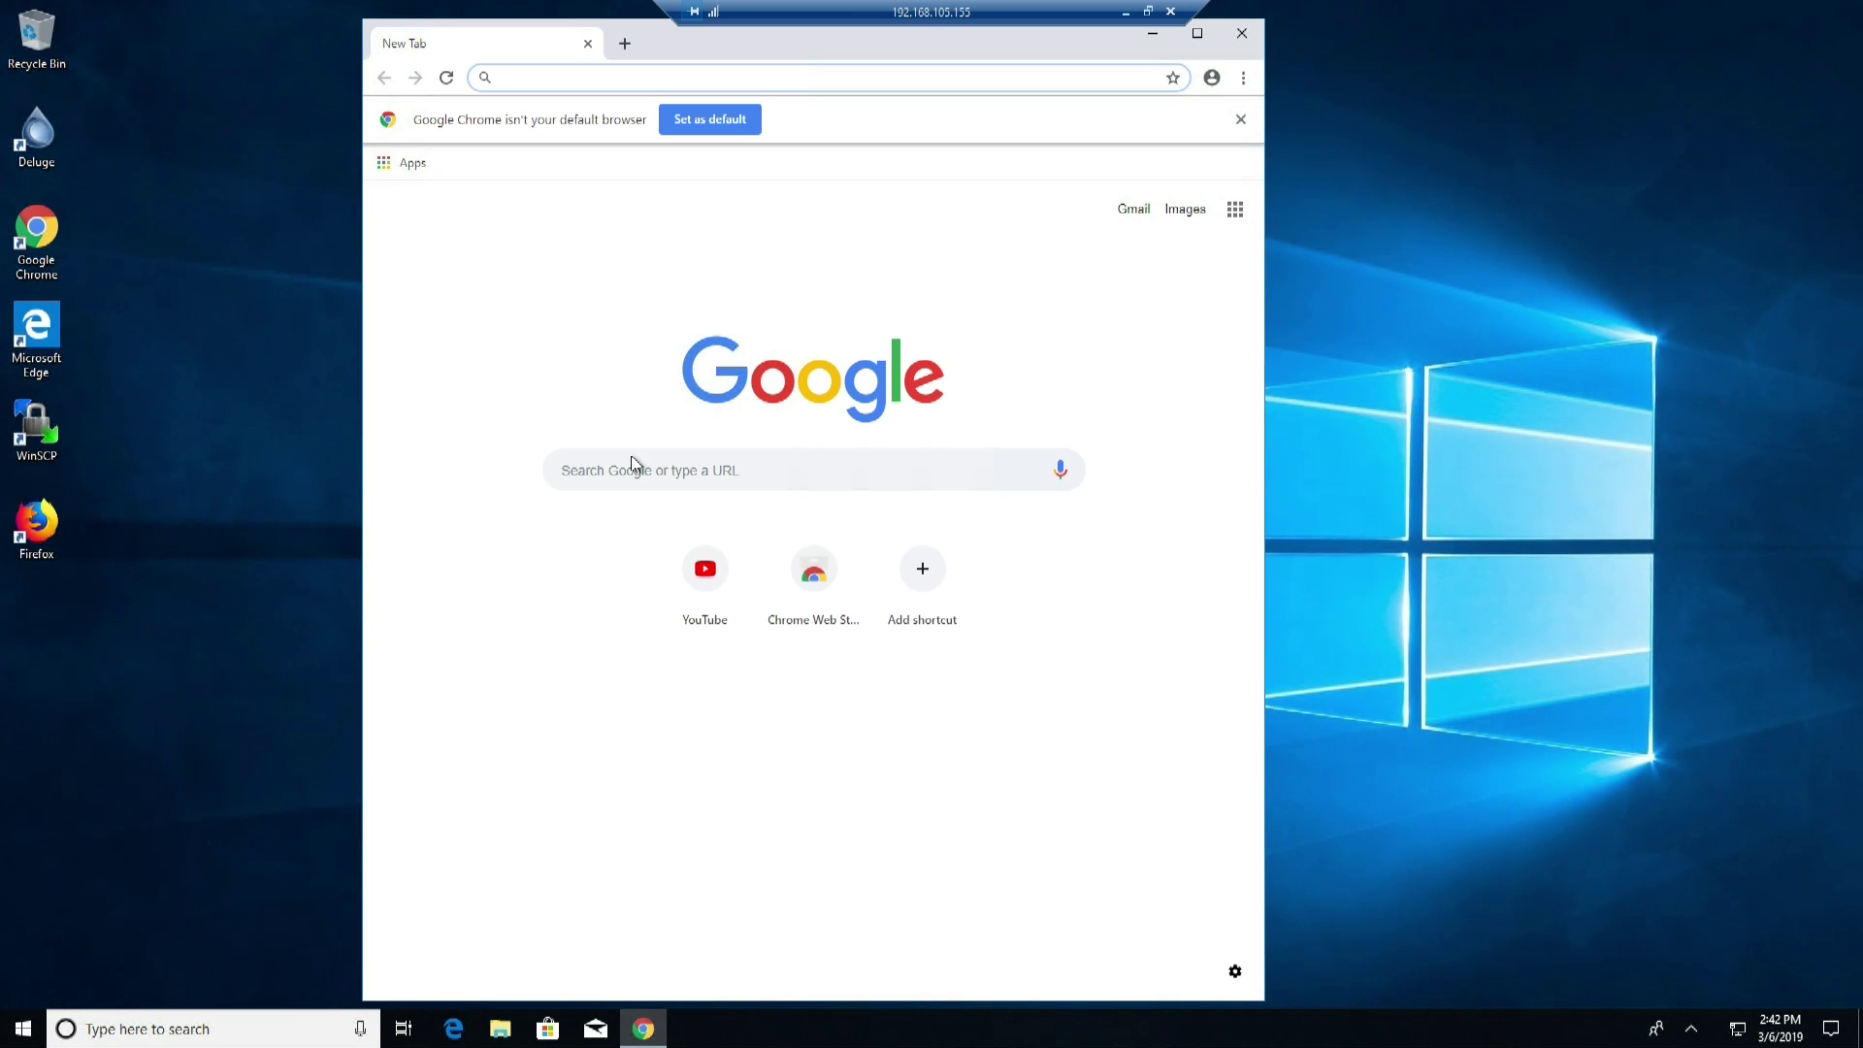
Open YouTube from Chrome's New Tab page and play SHAZAM! - Official Trailer 2
click(704, 572)
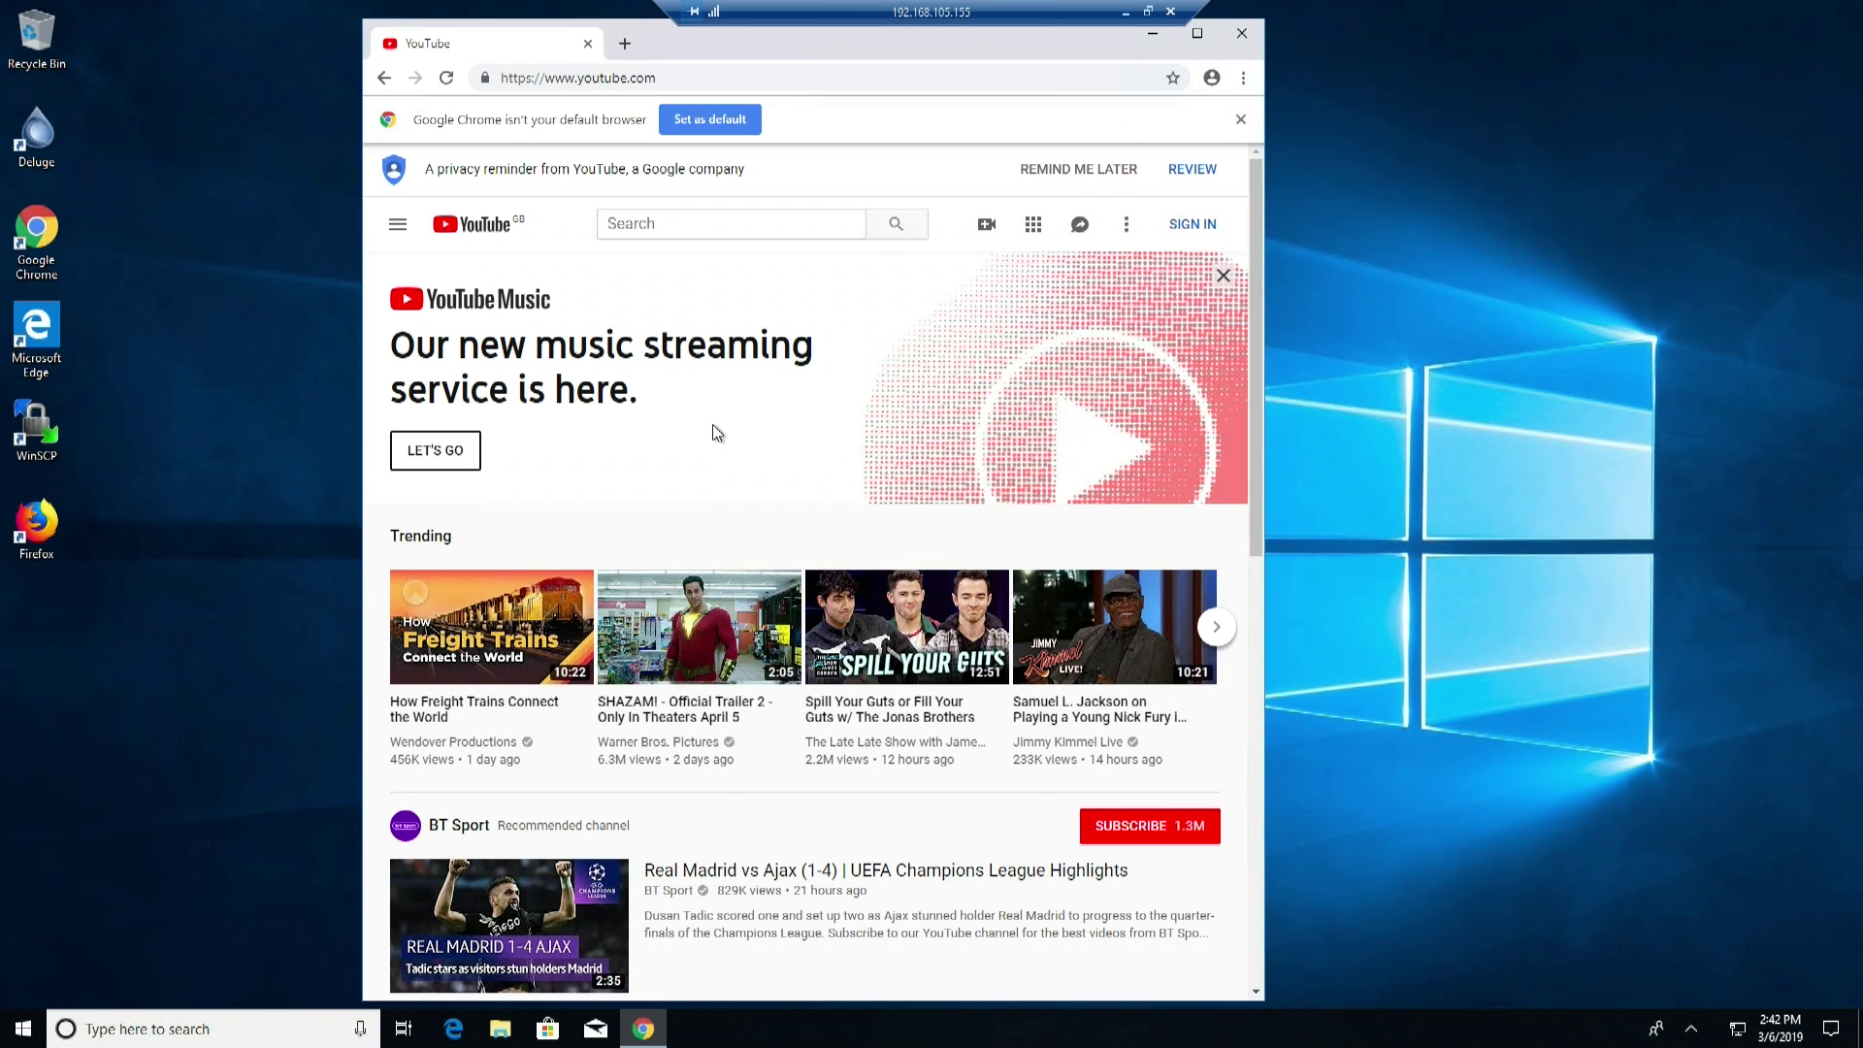
mouse_move(658, 603)
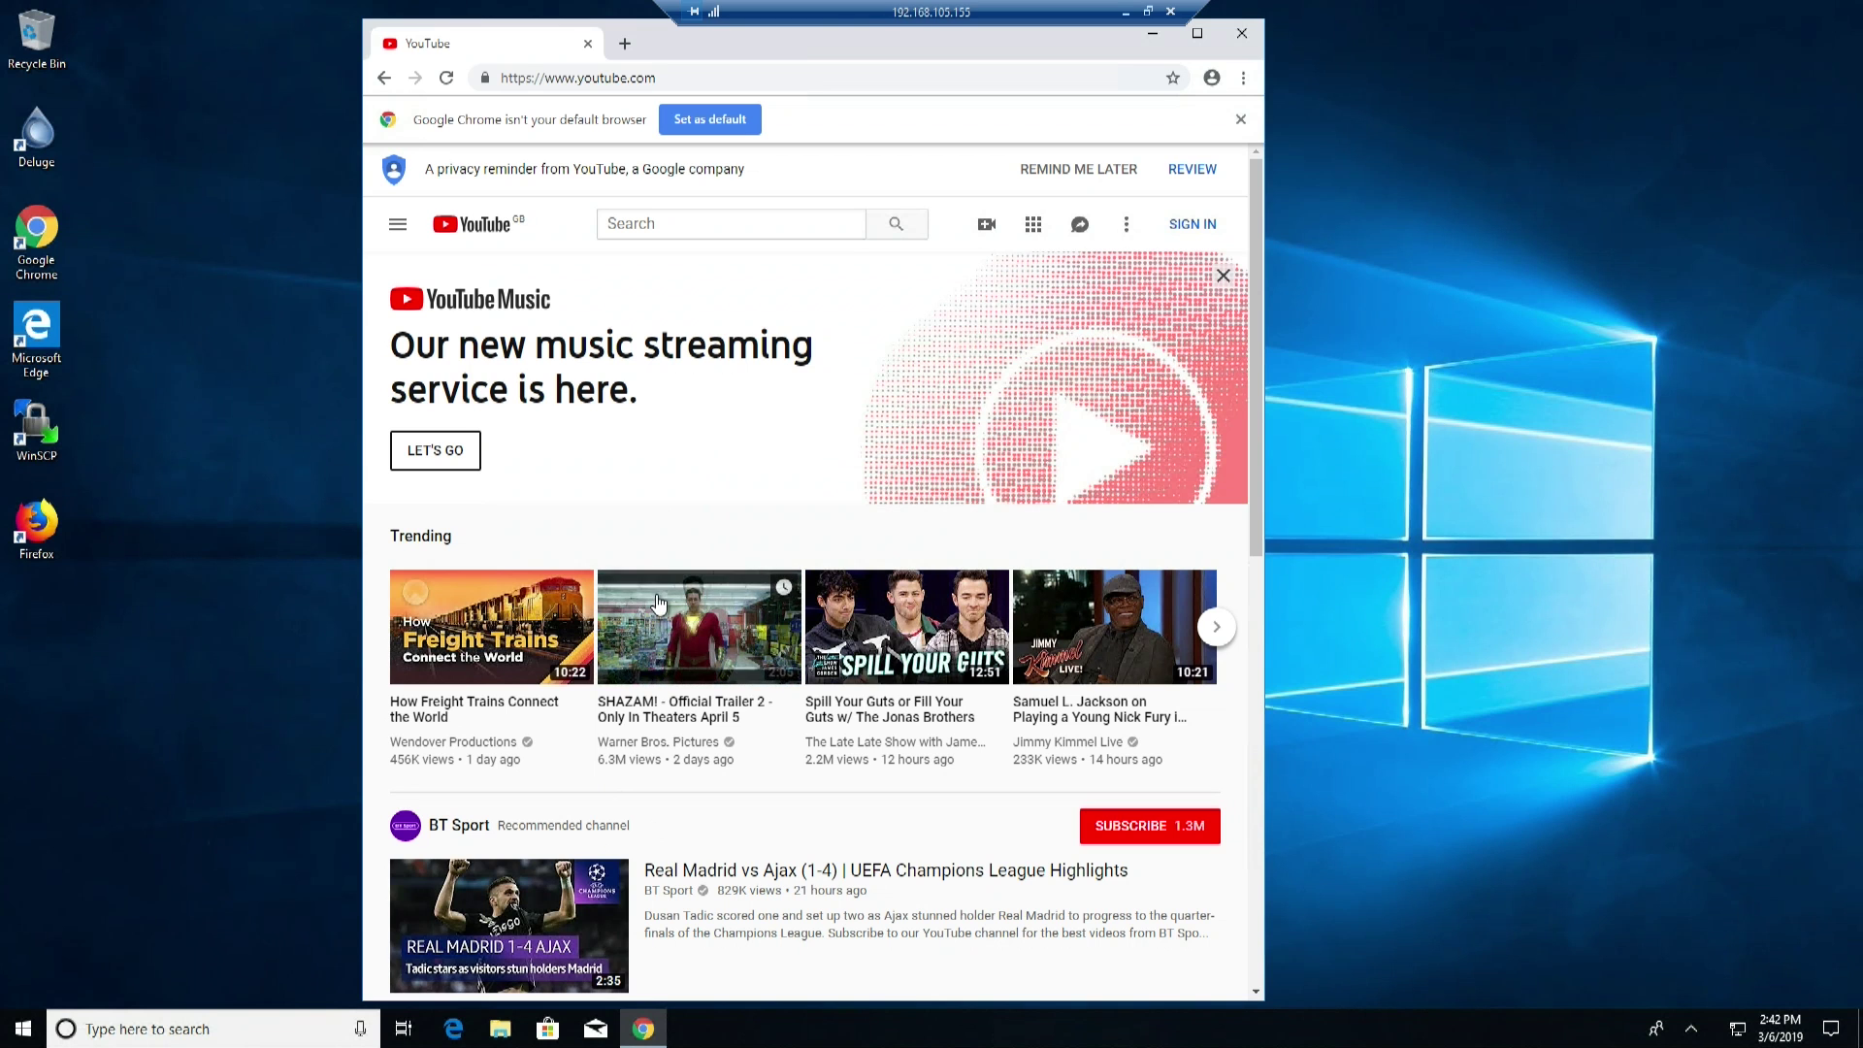
click(657, 604)
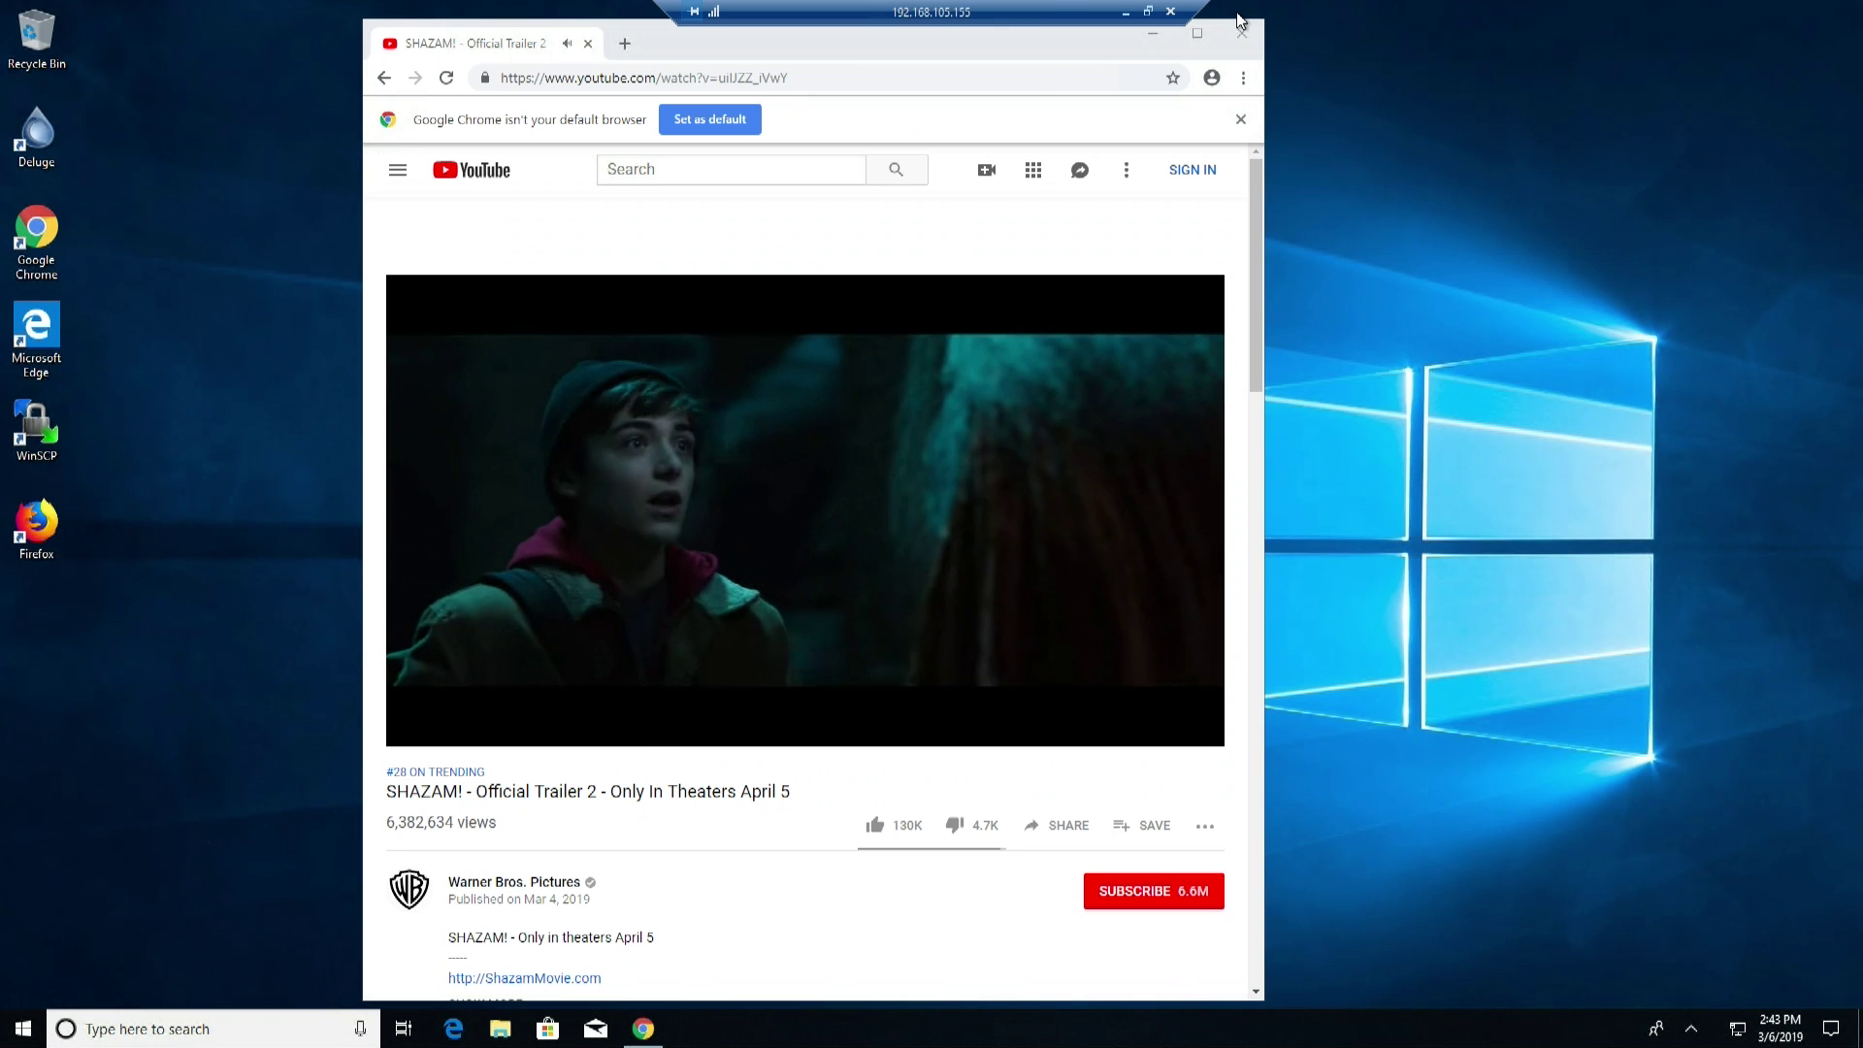
Scroll down the trailer page and bring up the remote Start menu
click(23, 1028)
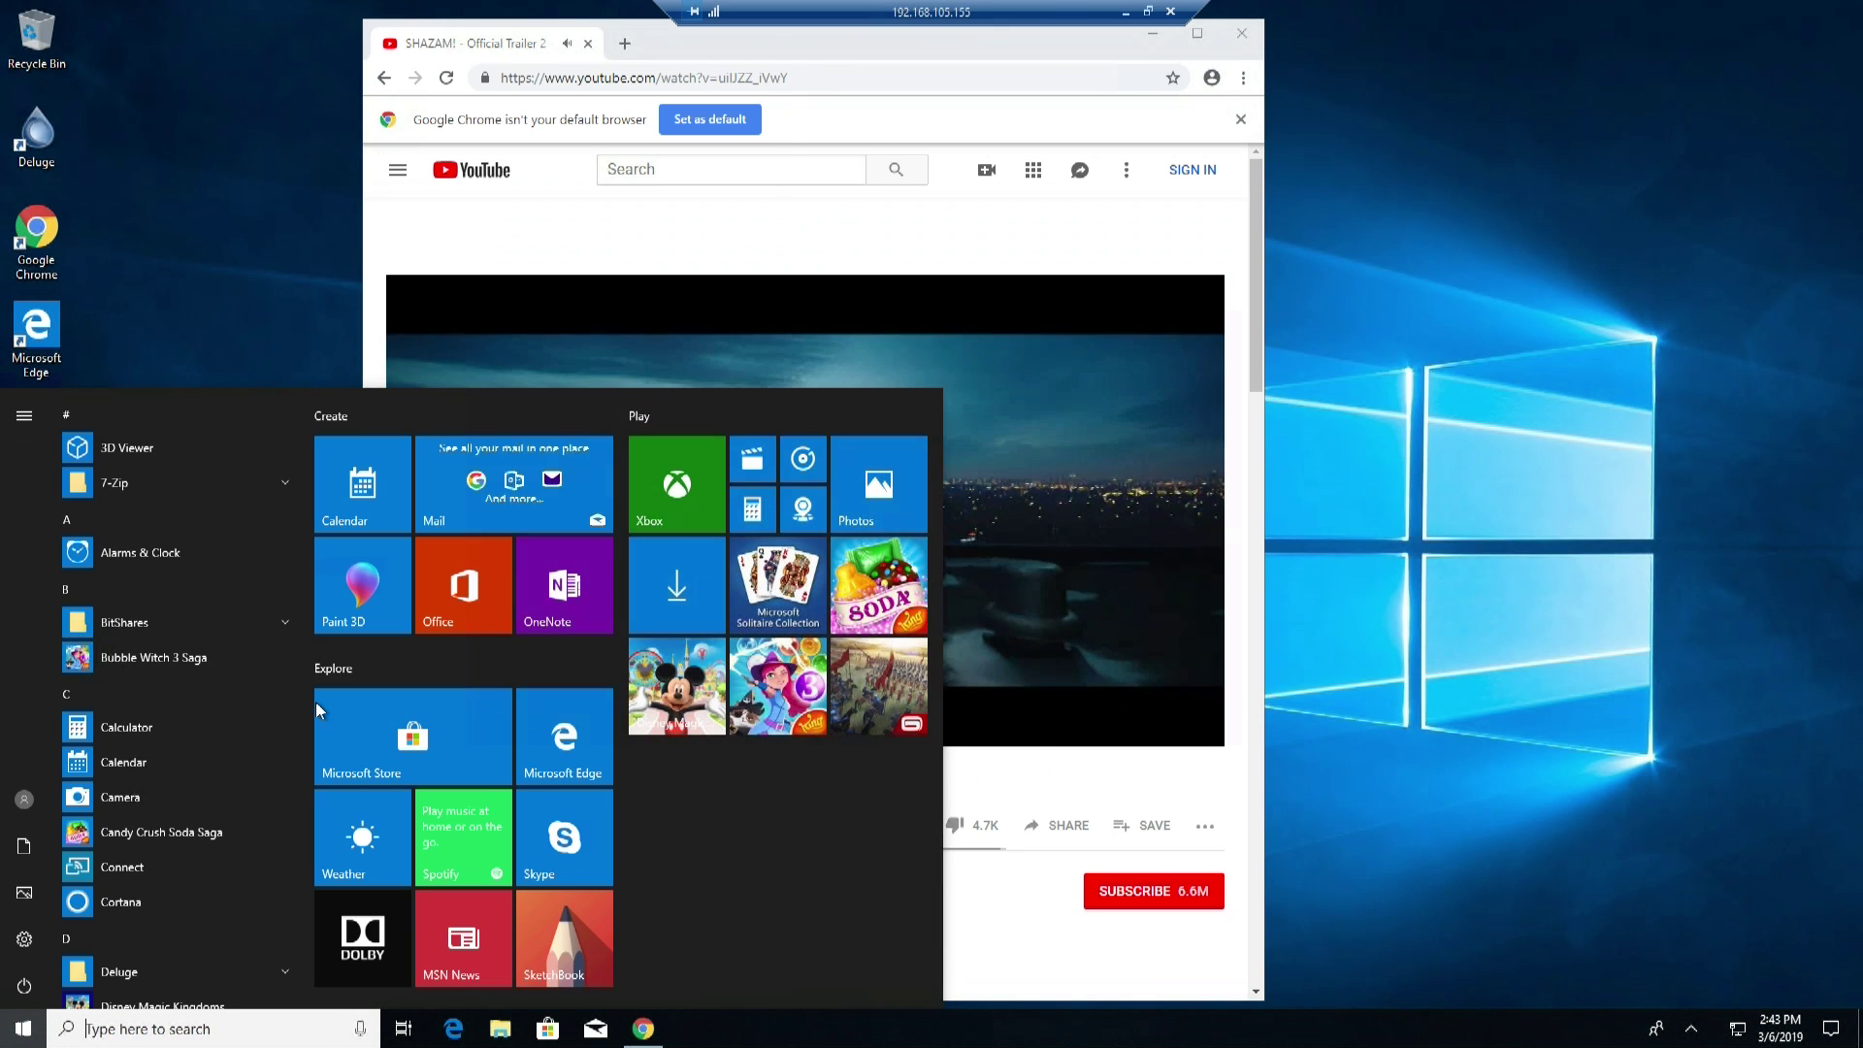
click(22, 1030)
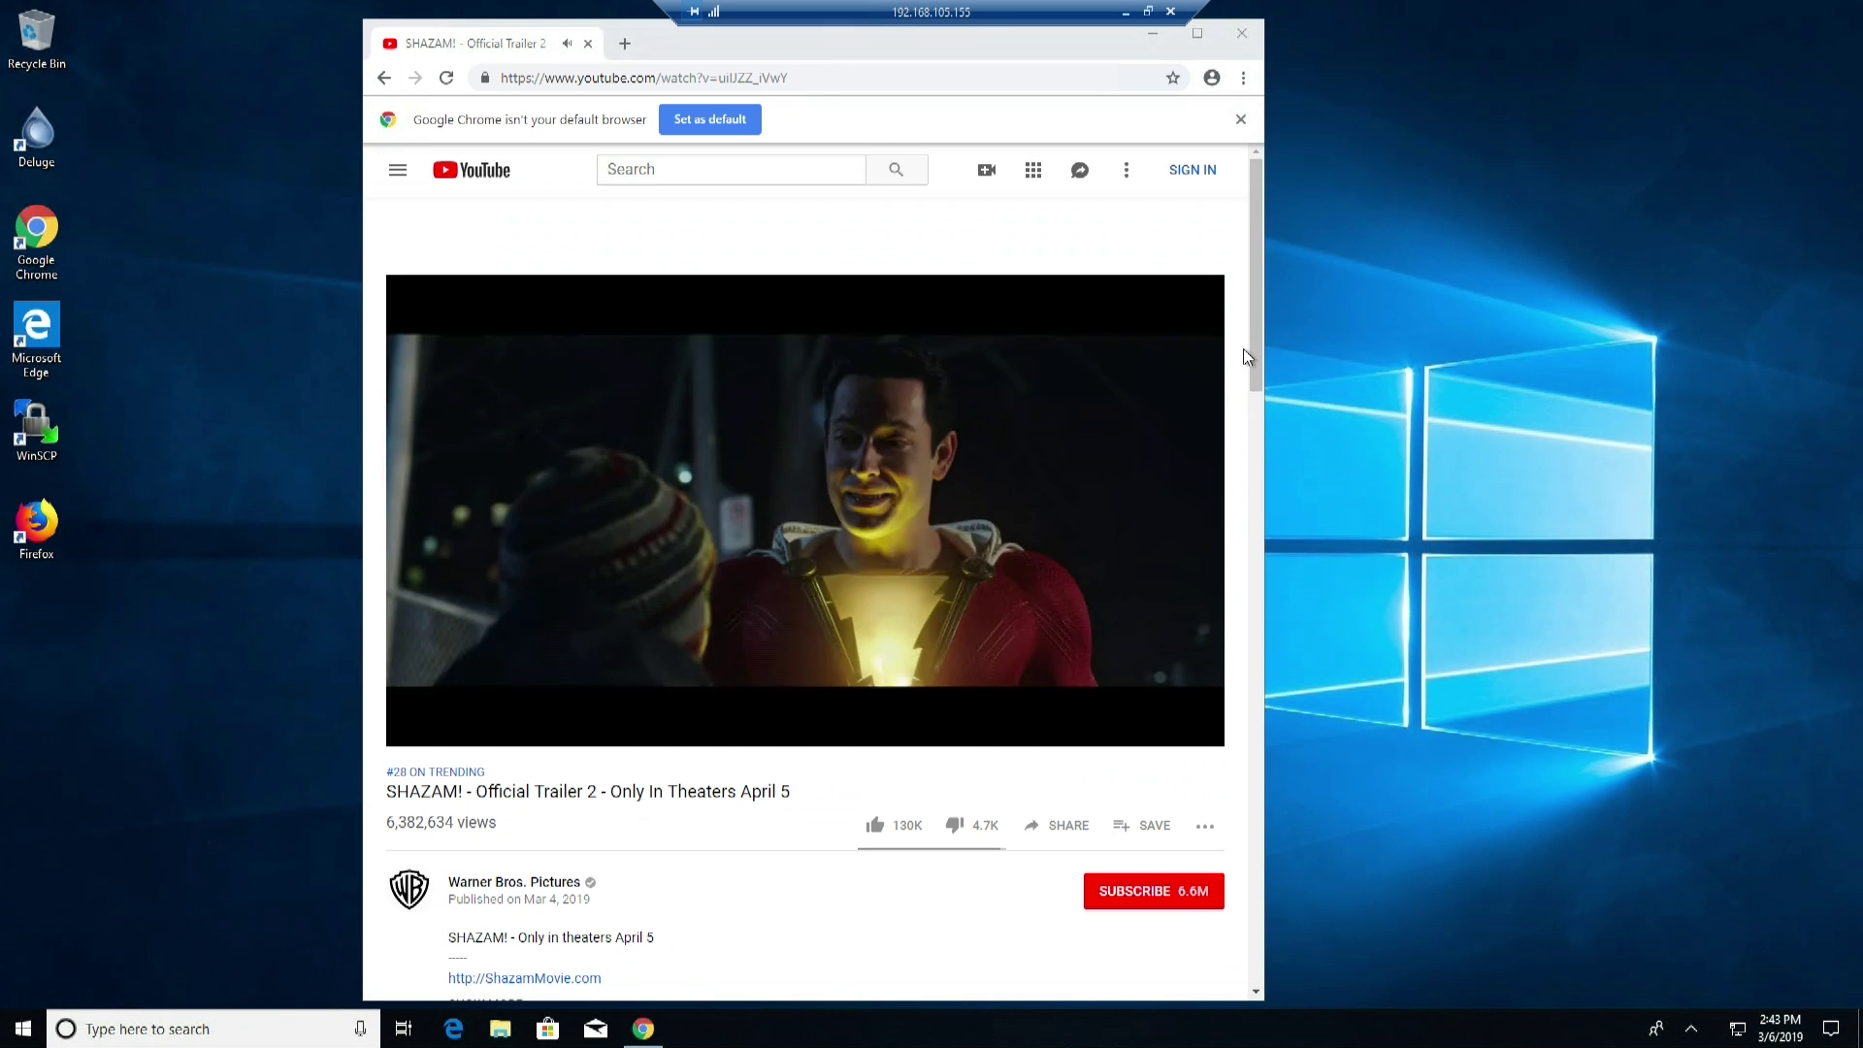
scroll(1243, 347, down, 15)
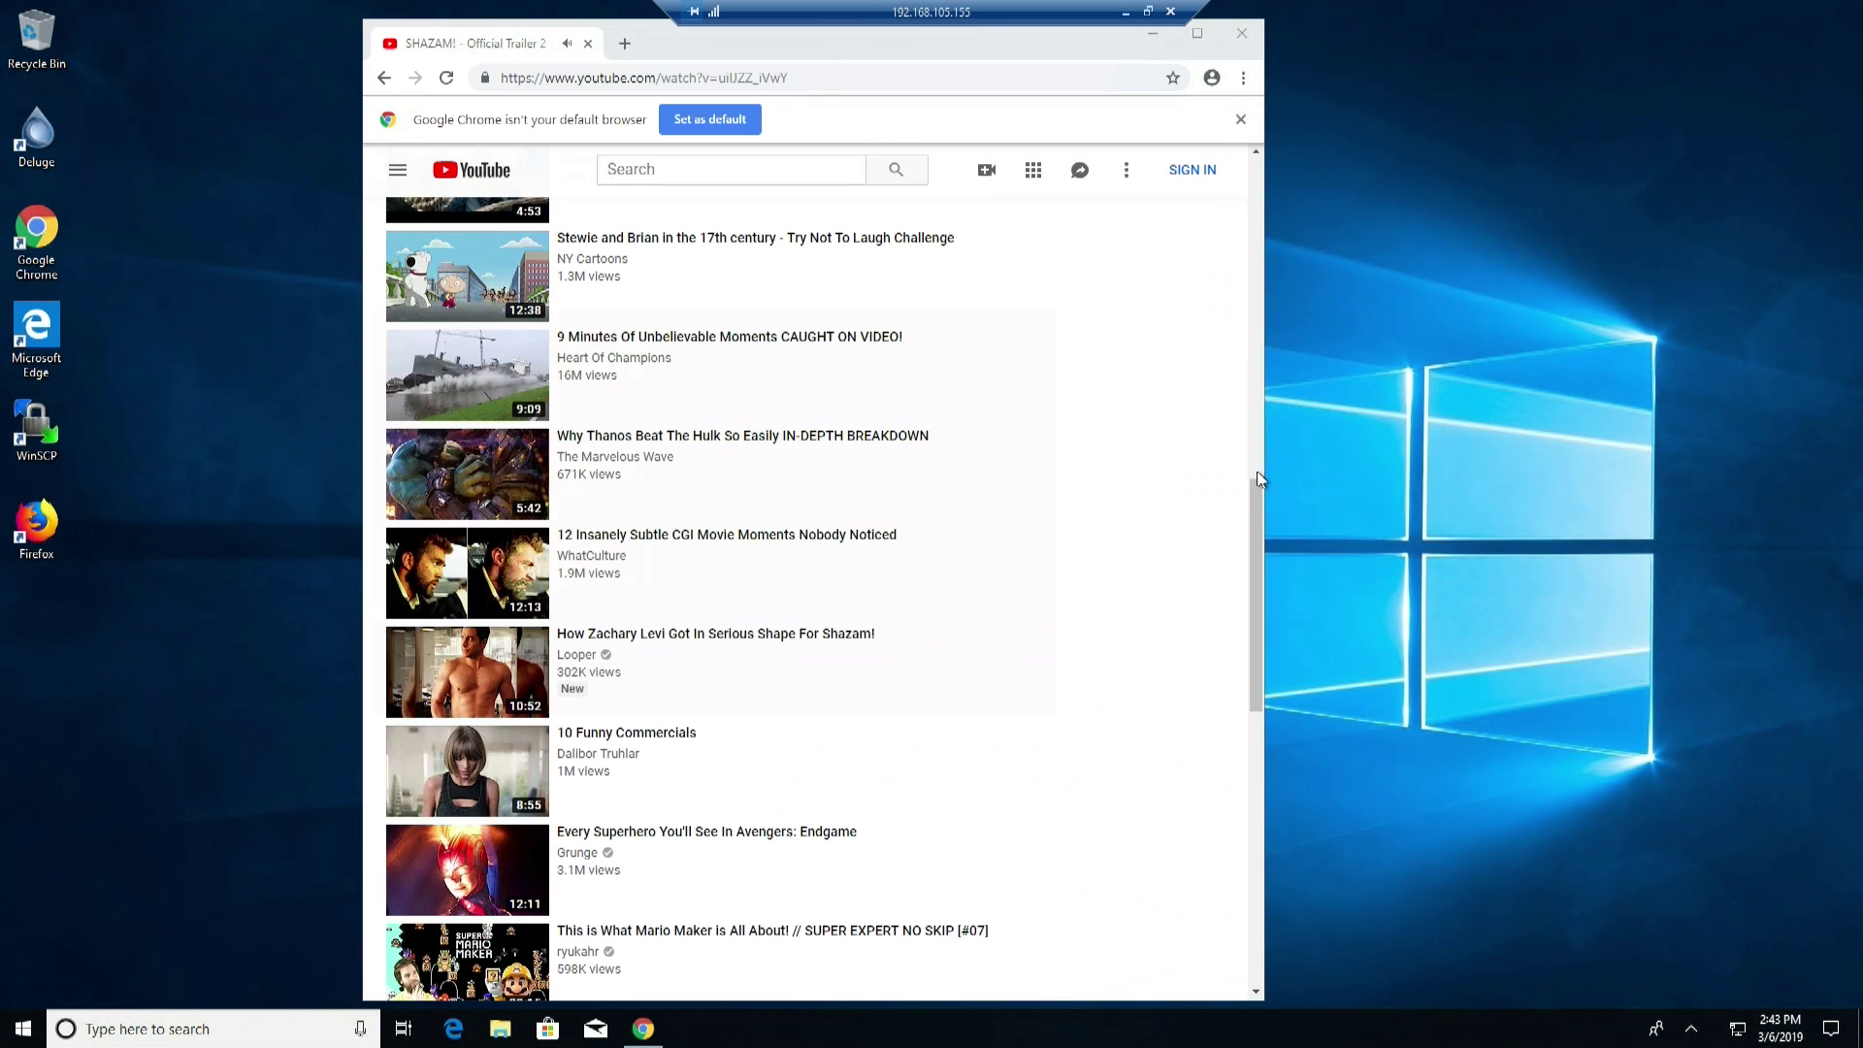
drag(1257, 545, 1261, 421)
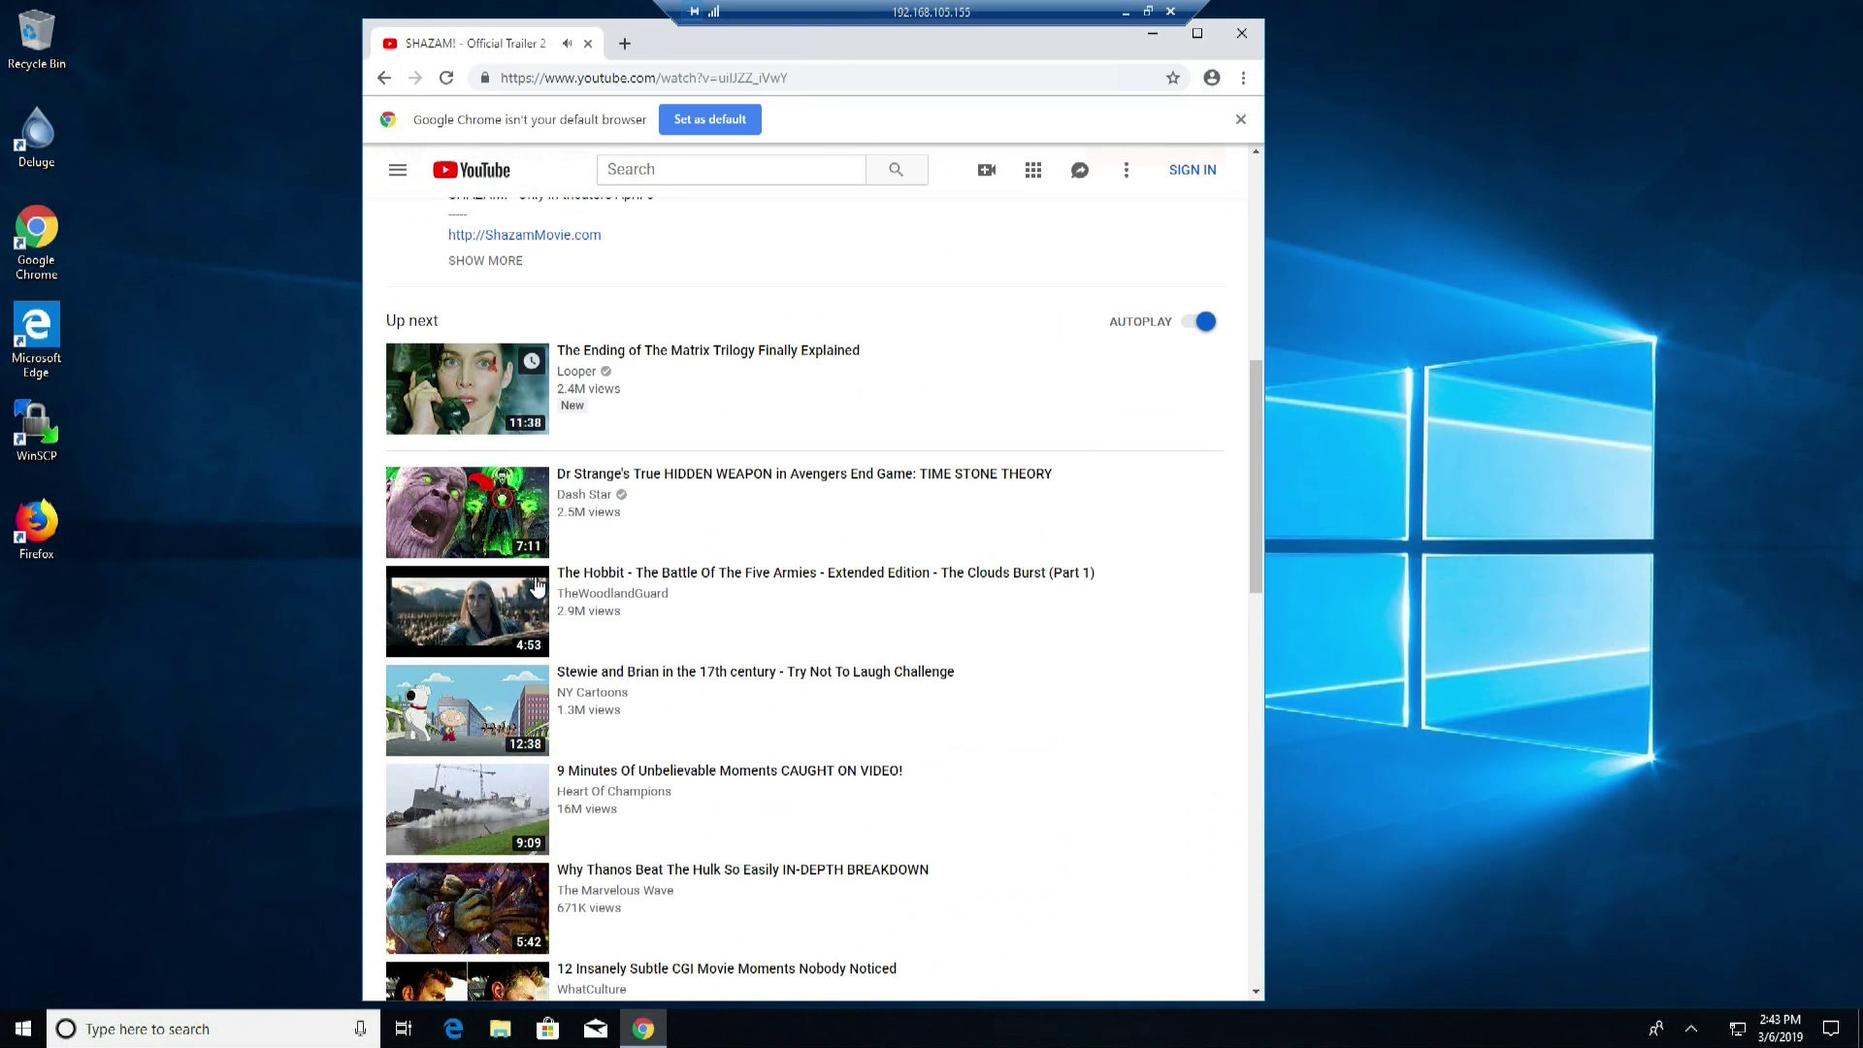
click(160, 405)
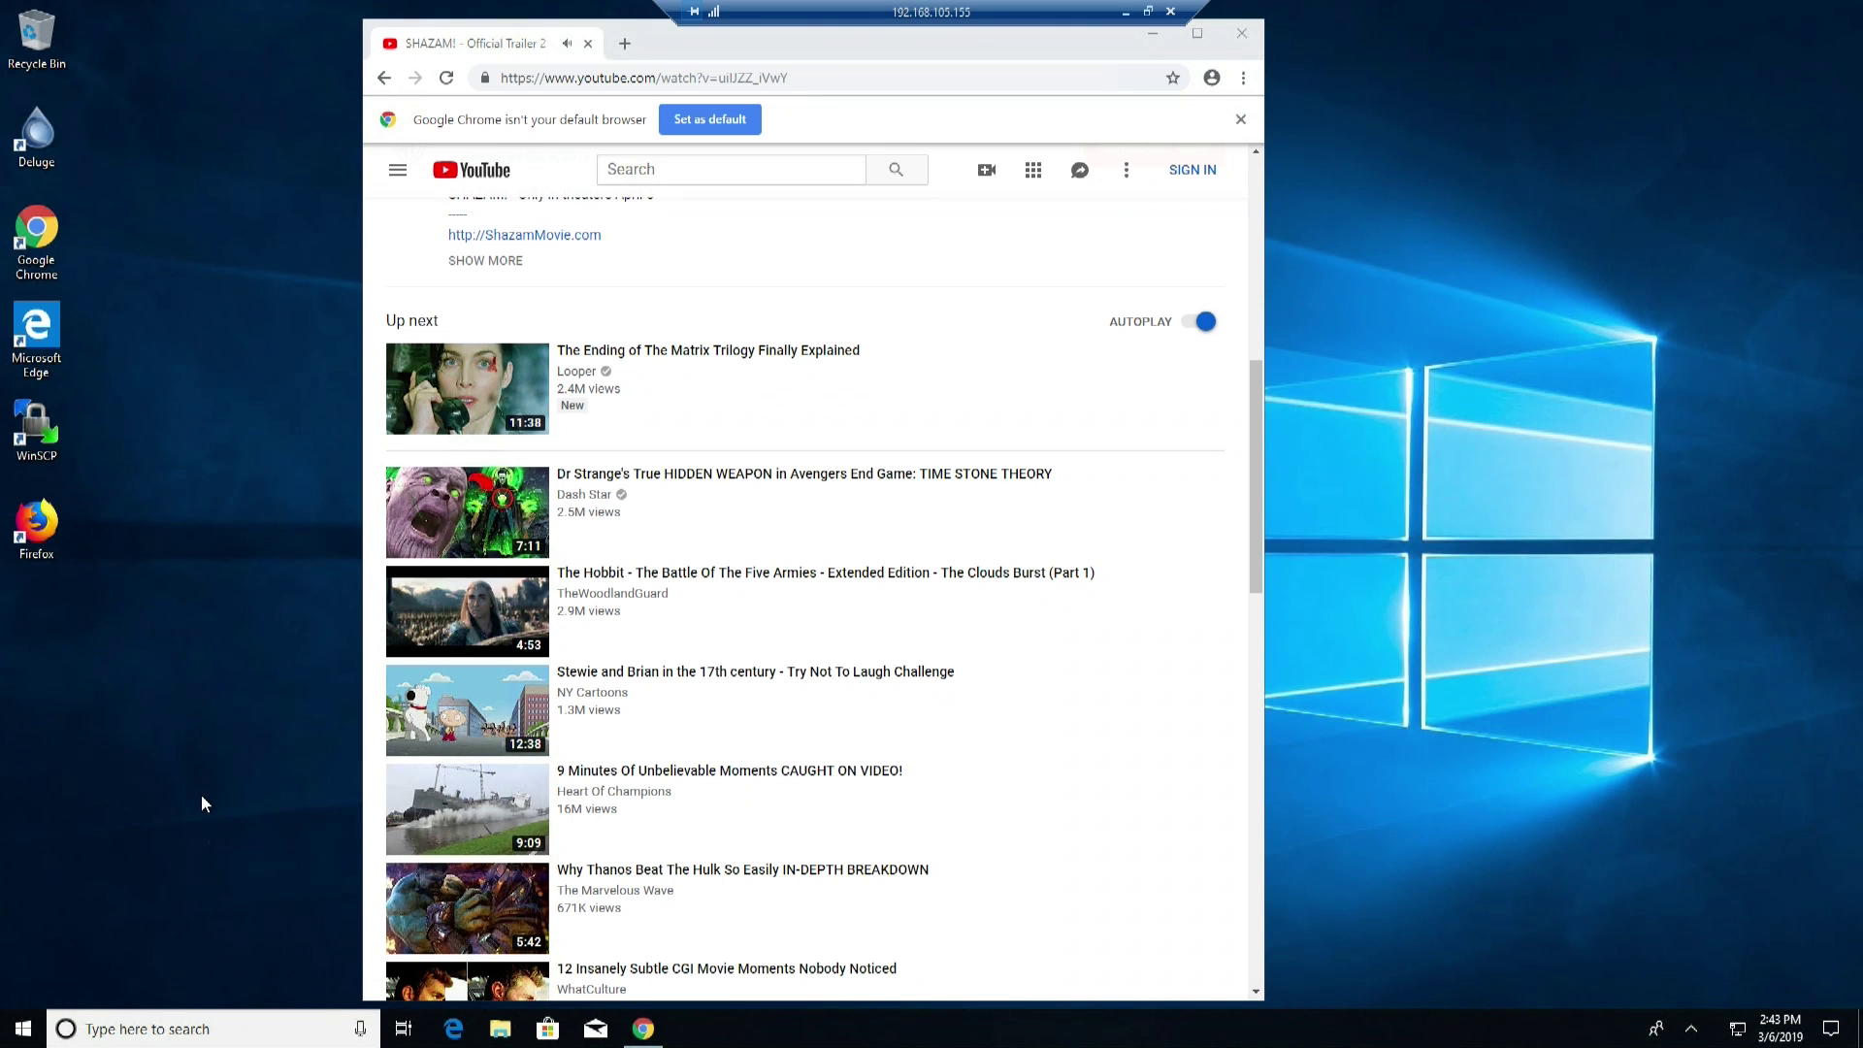
click(23, 1028)
Launch Notepad by searching 'note' and restore the session out of full screen
text(note)
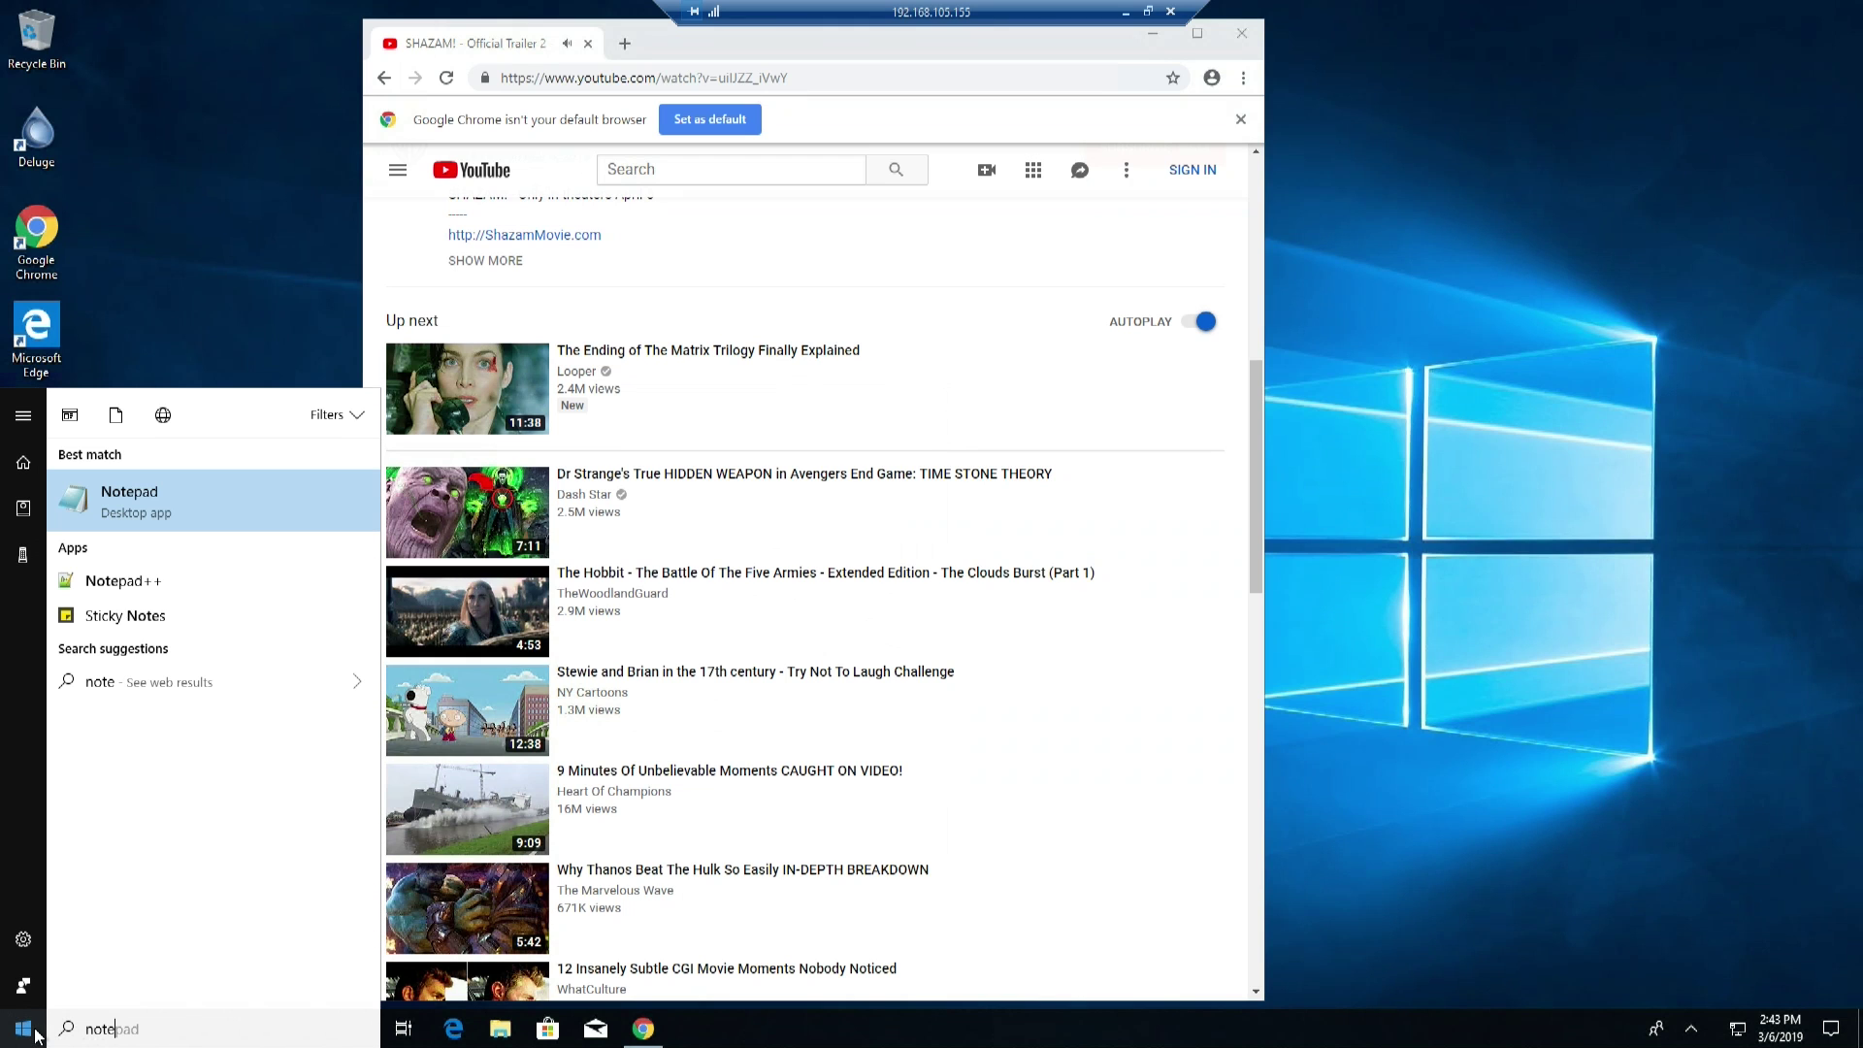
click(183, 479)
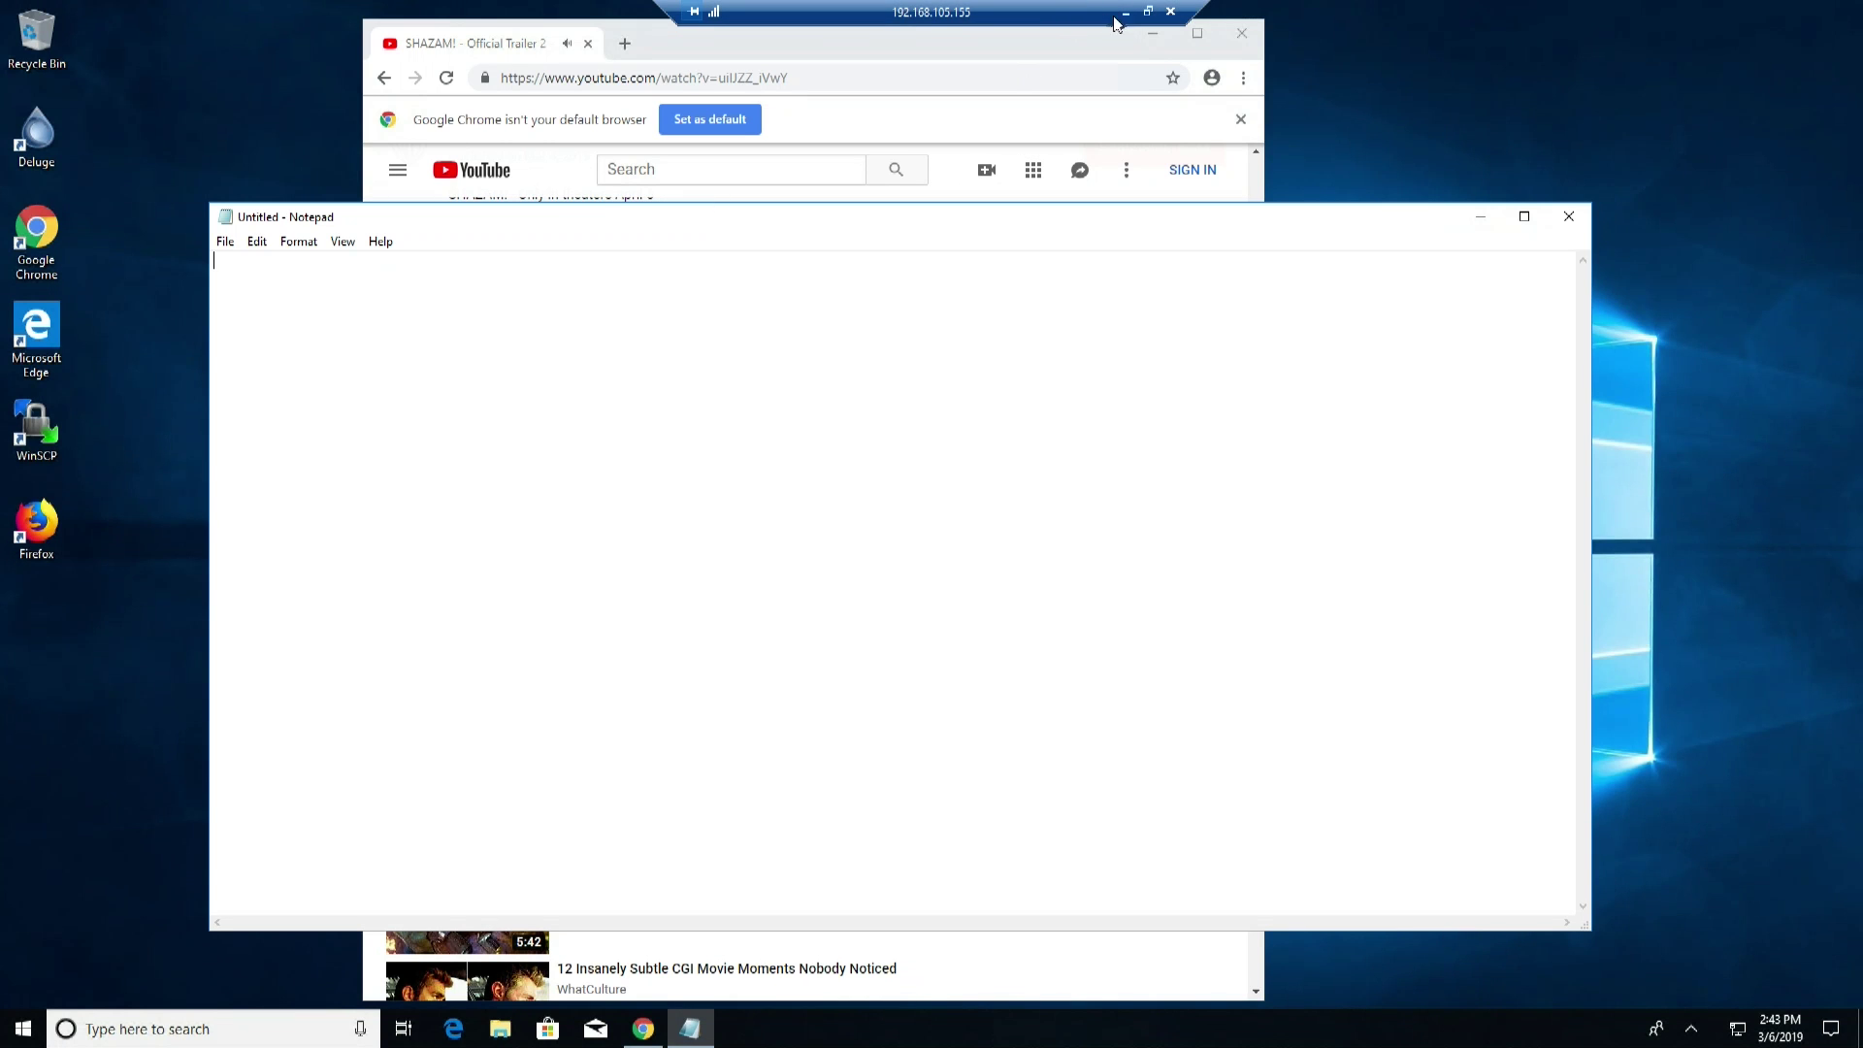
click(1147, 15)
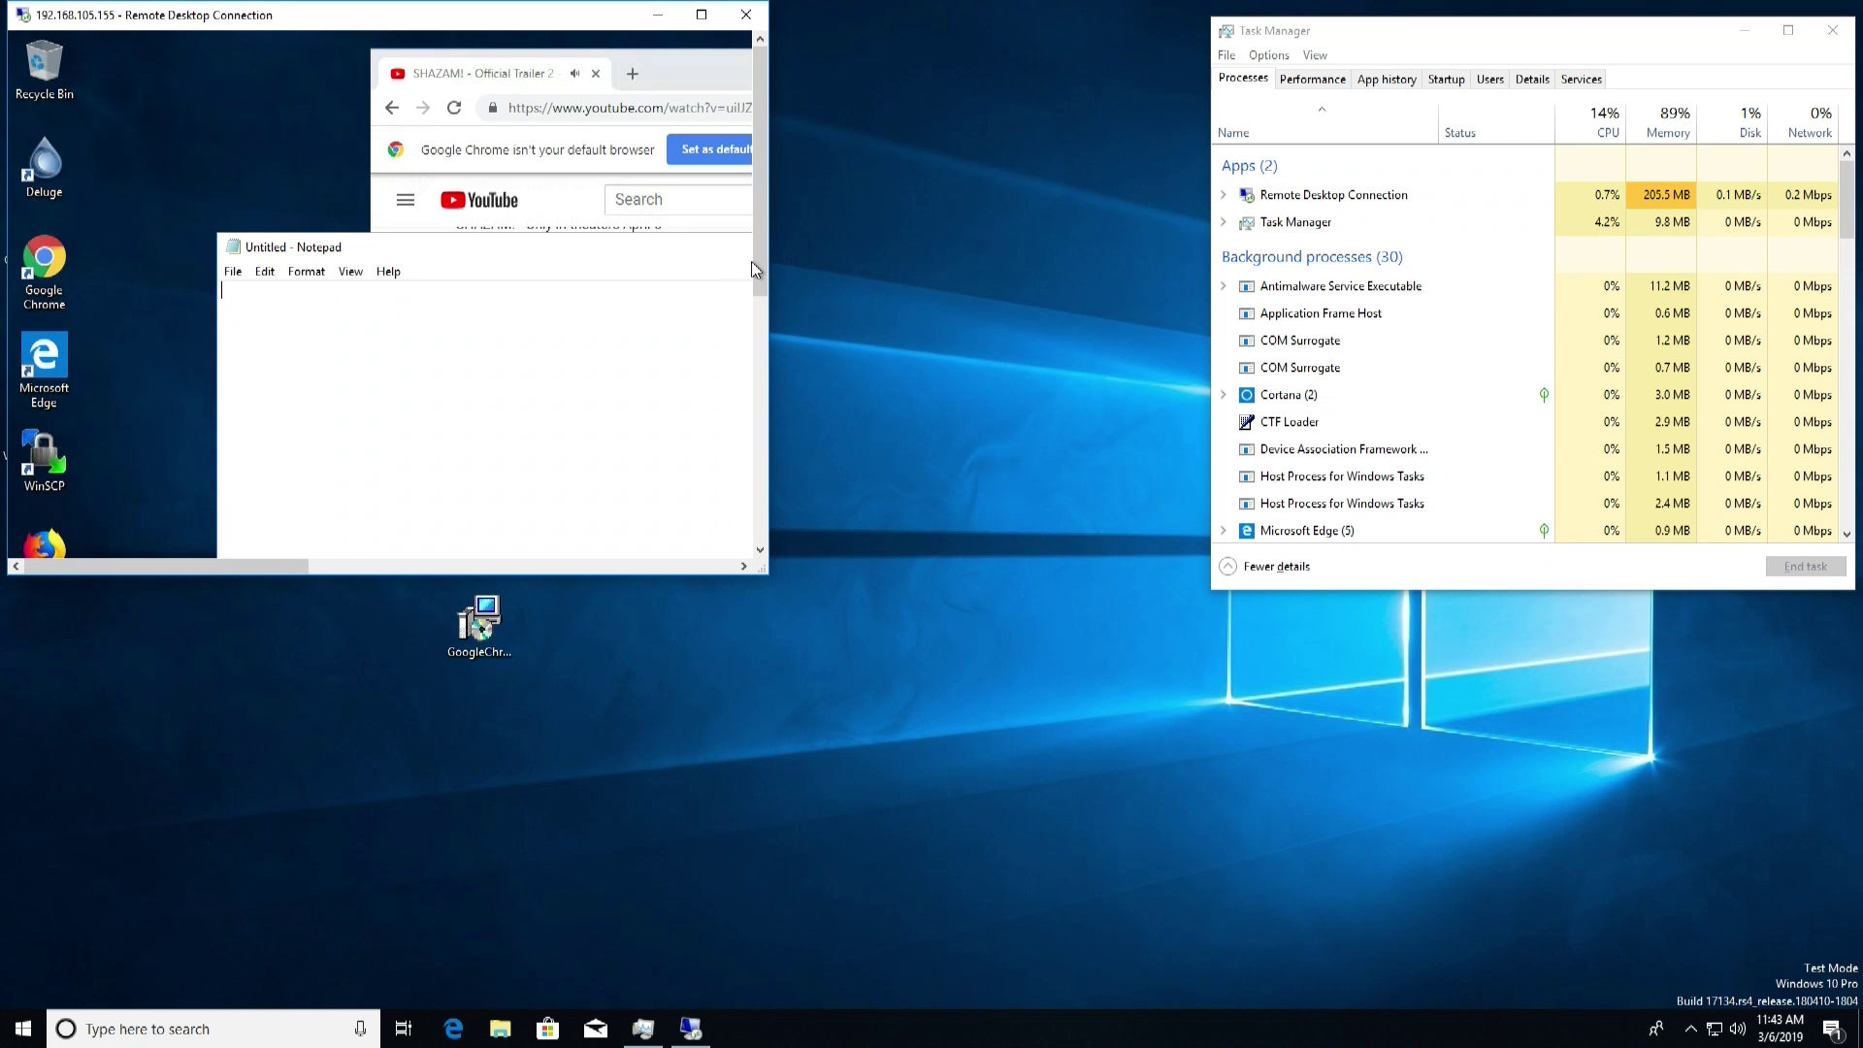
Turn on Smart sizing and enlarge the Remote Desktop window
mouse_move(759, 260)
mouse_down()
mouse_move(759, 308)
mouse_move(759, 260)
mouse_up()
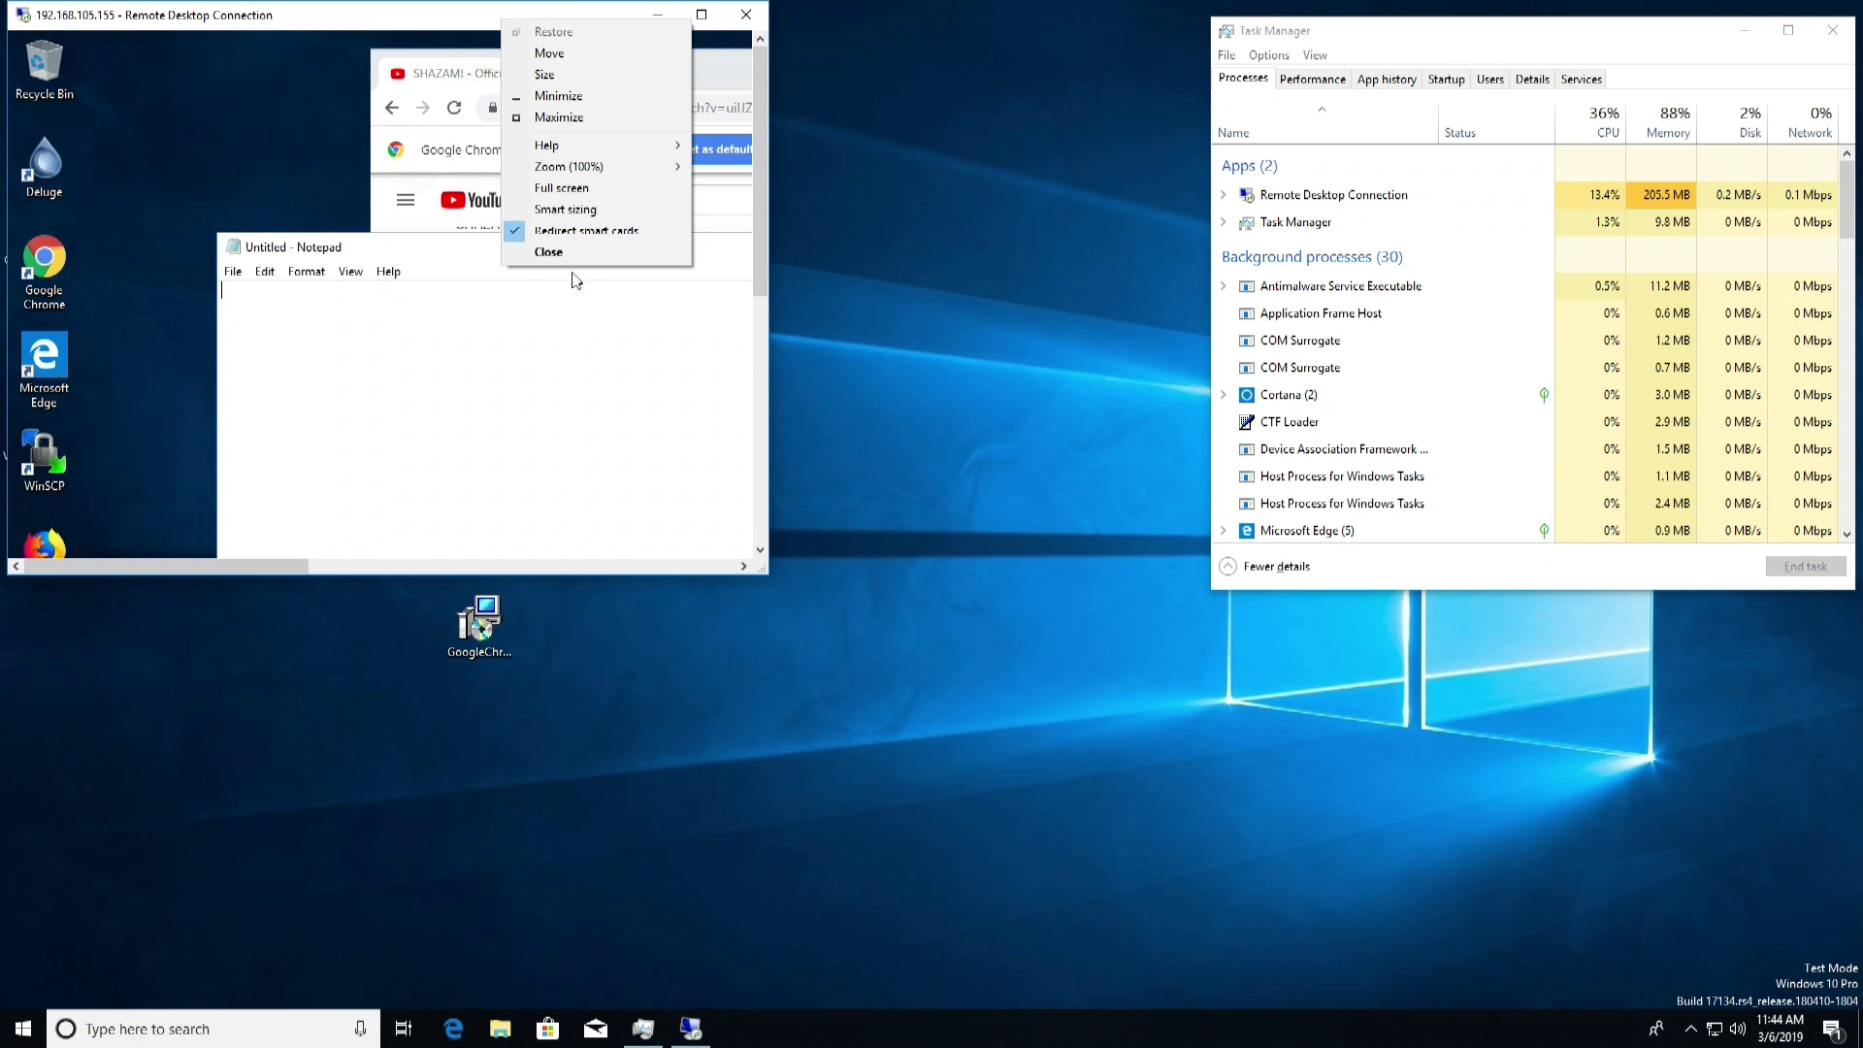
click(585, 211)
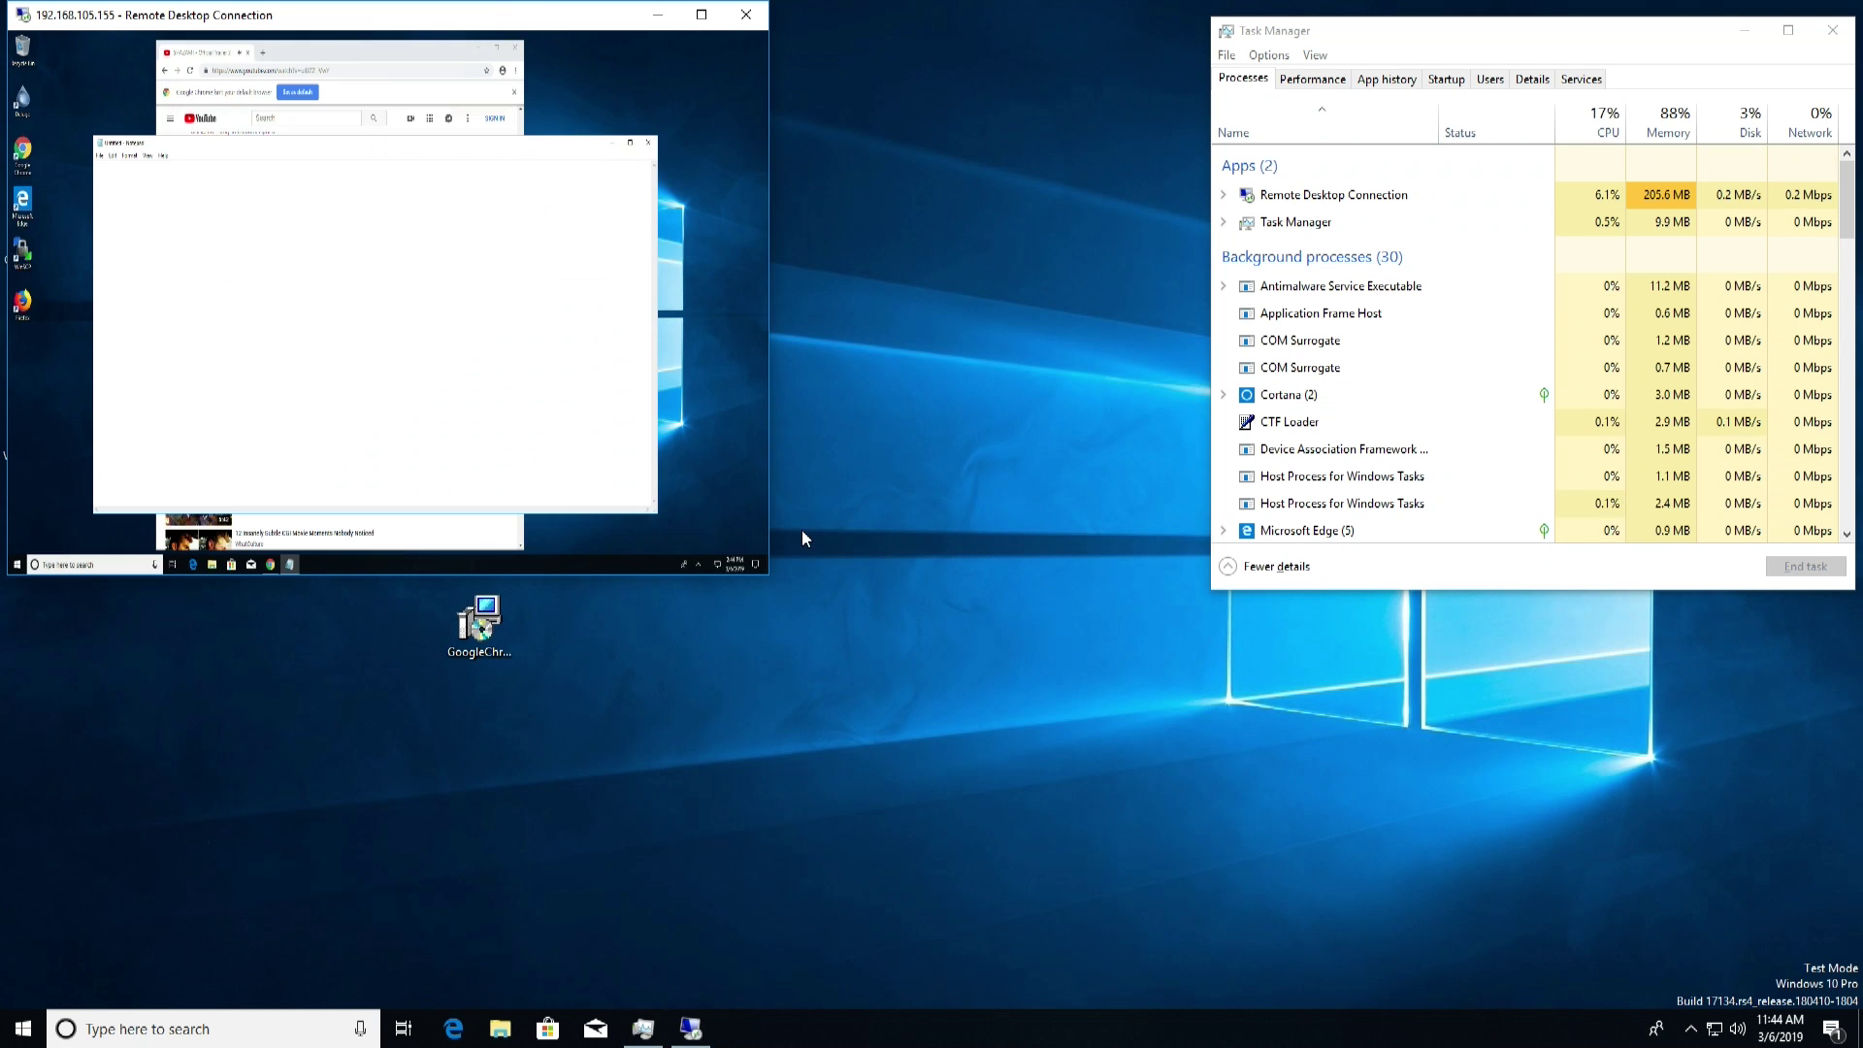
drag(795, 589, 1389, 932)
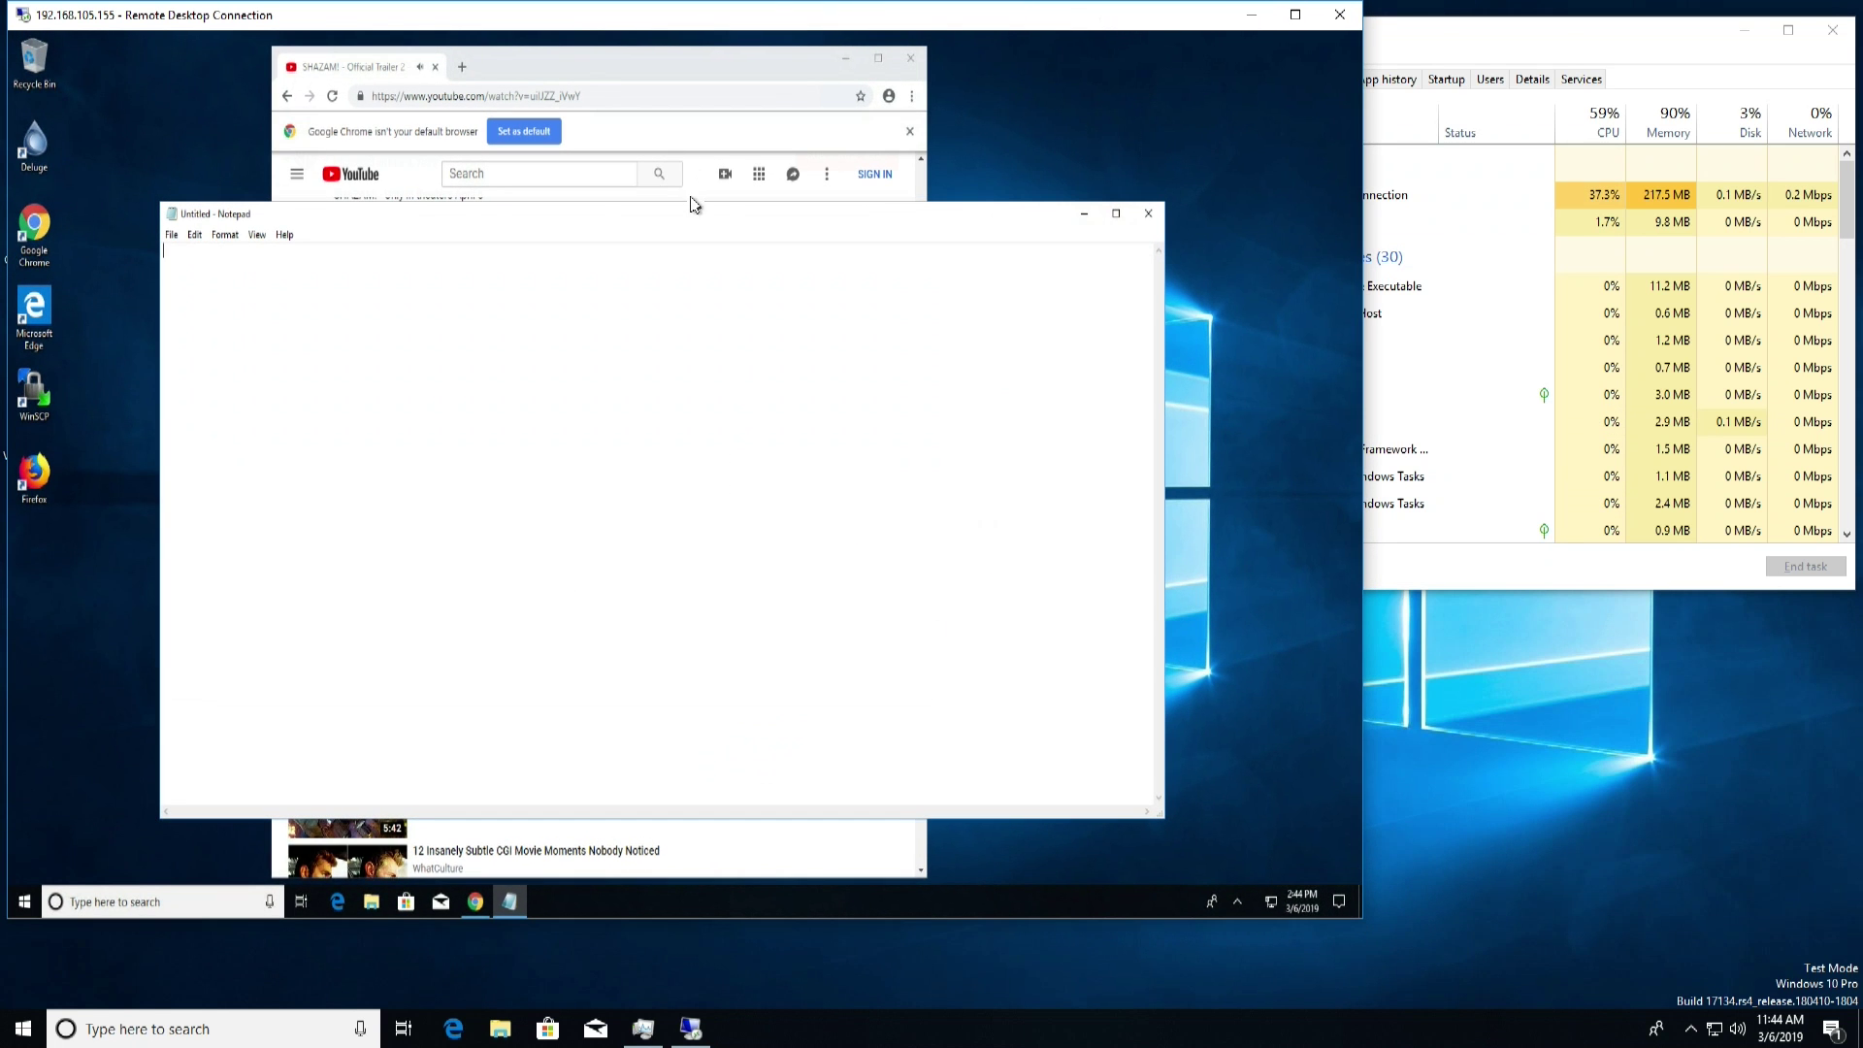
Move Notepad, type ';lfgjasldf' with a new line, and minimize the session window
mouse_move(673, 223)
mouse_down()
mouse_move(626, 214)
mouse_move(683, 201)
mouse_up()
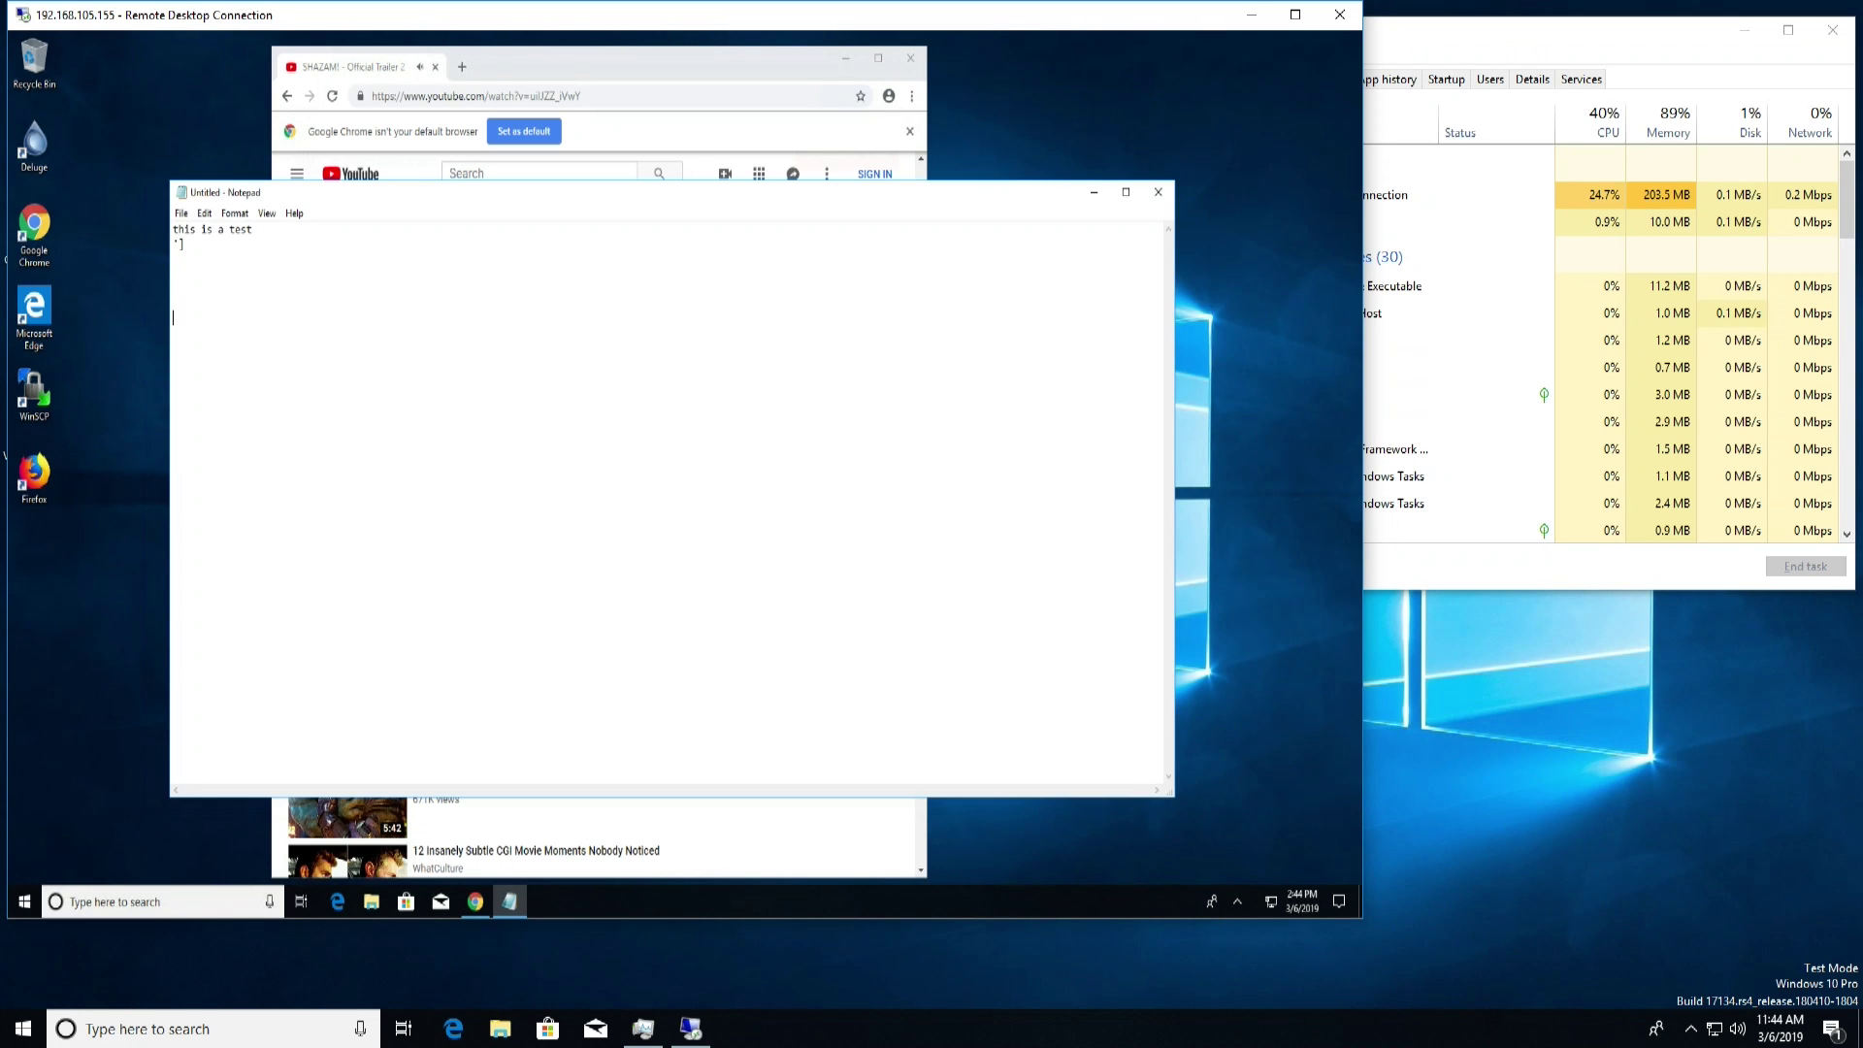
text(;lfgjasldf)
key(Return)
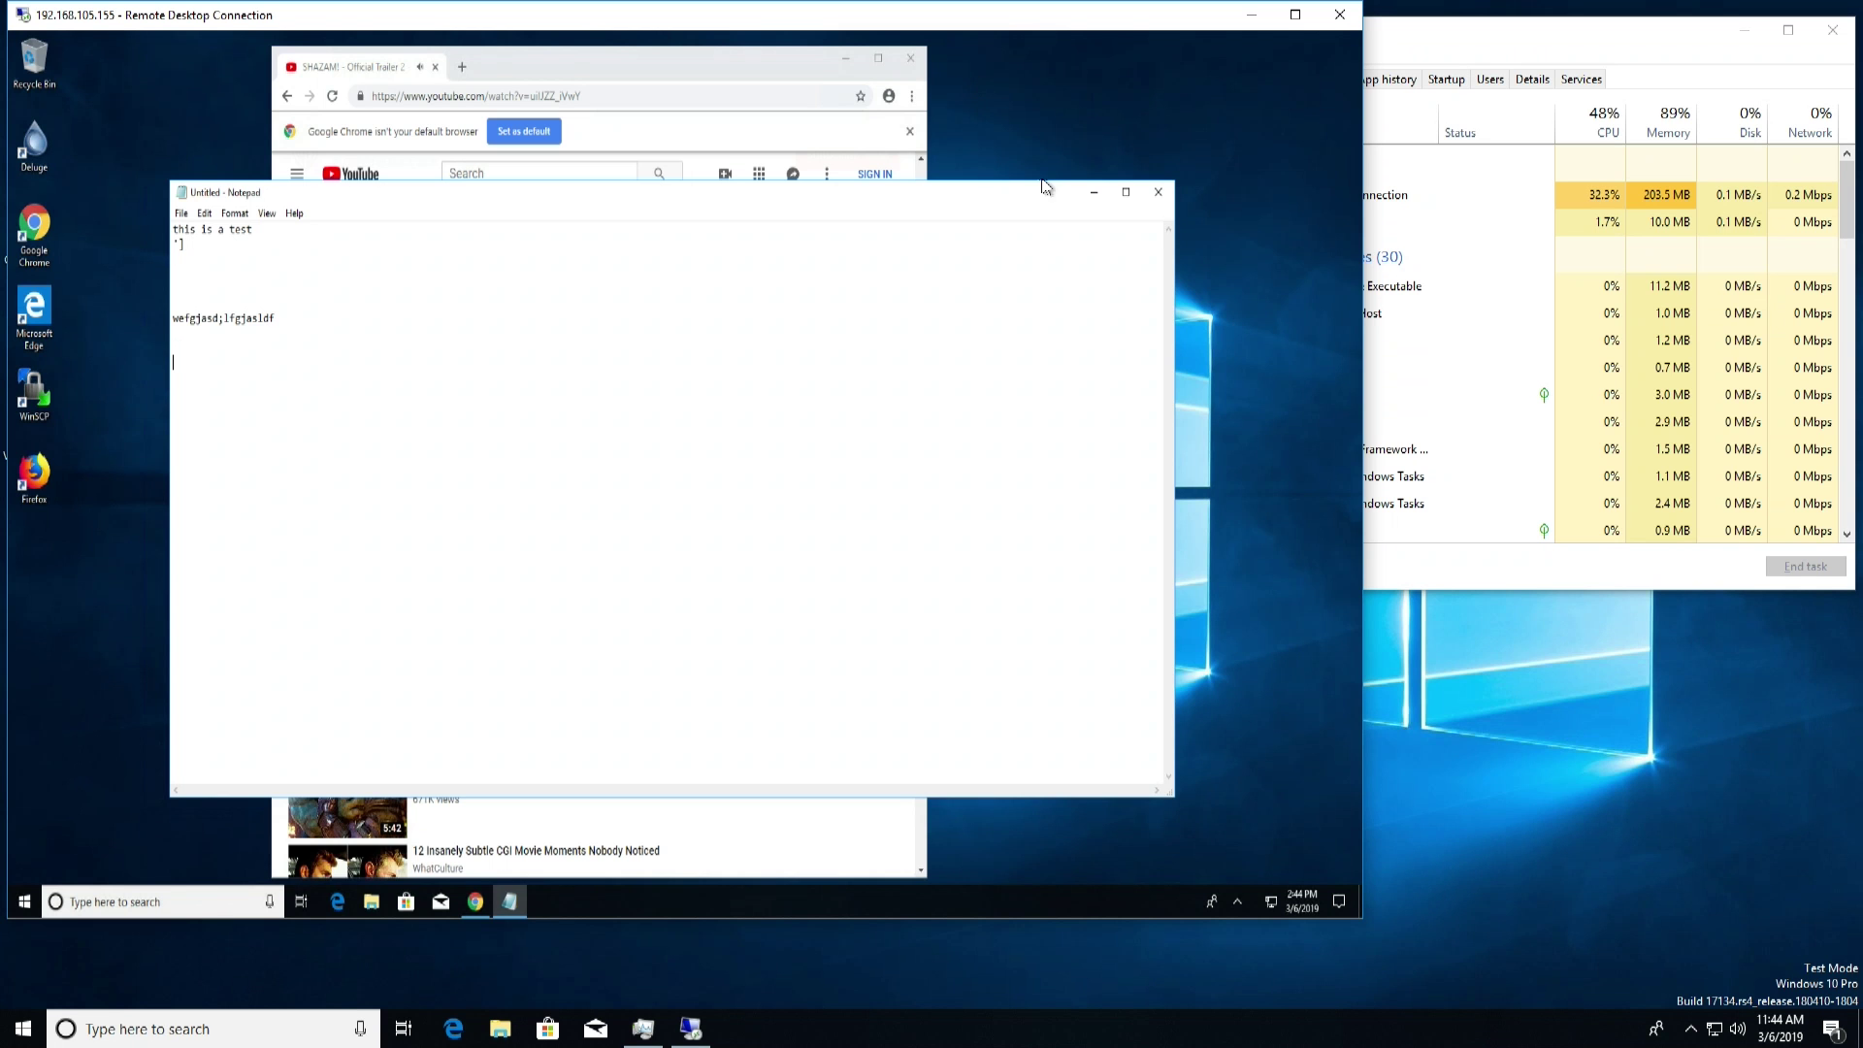
click(1251, 15)
Close and confirm disconnecting the session, then view Steam's Library and close Steam
click(51, 331)
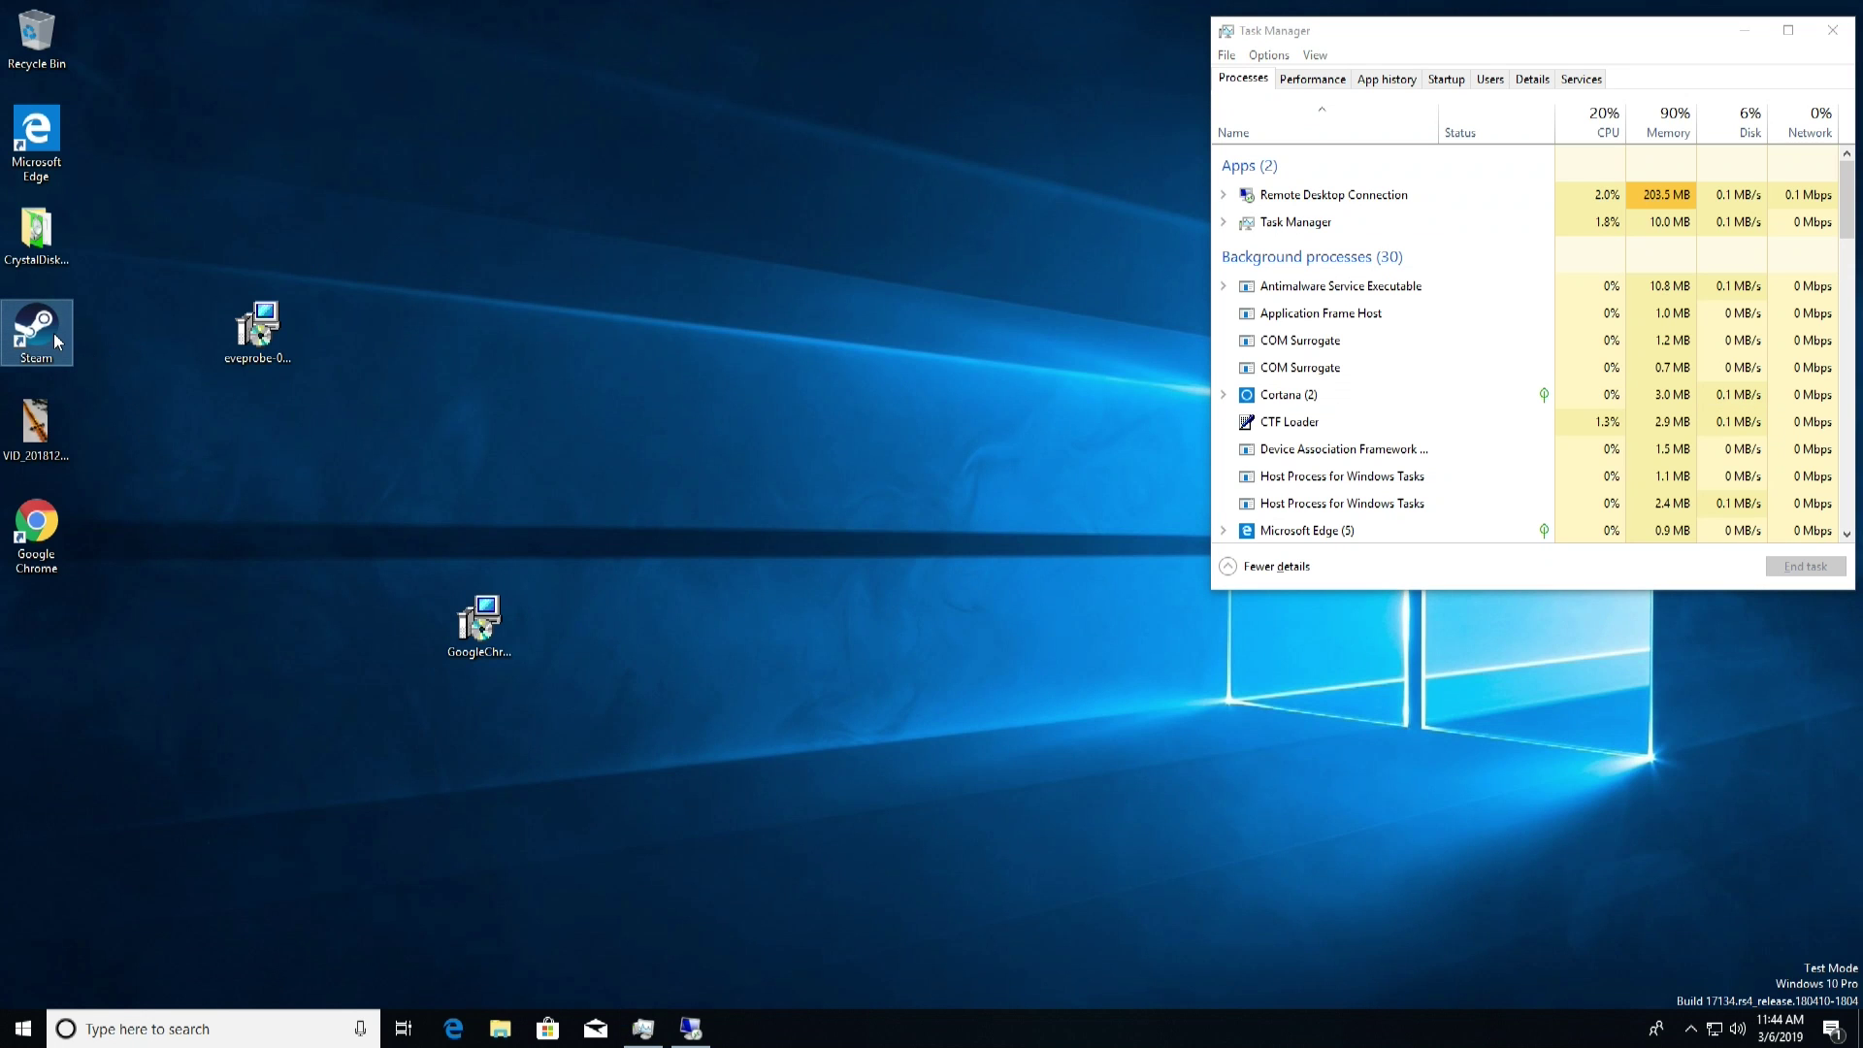
click(704, 1031)
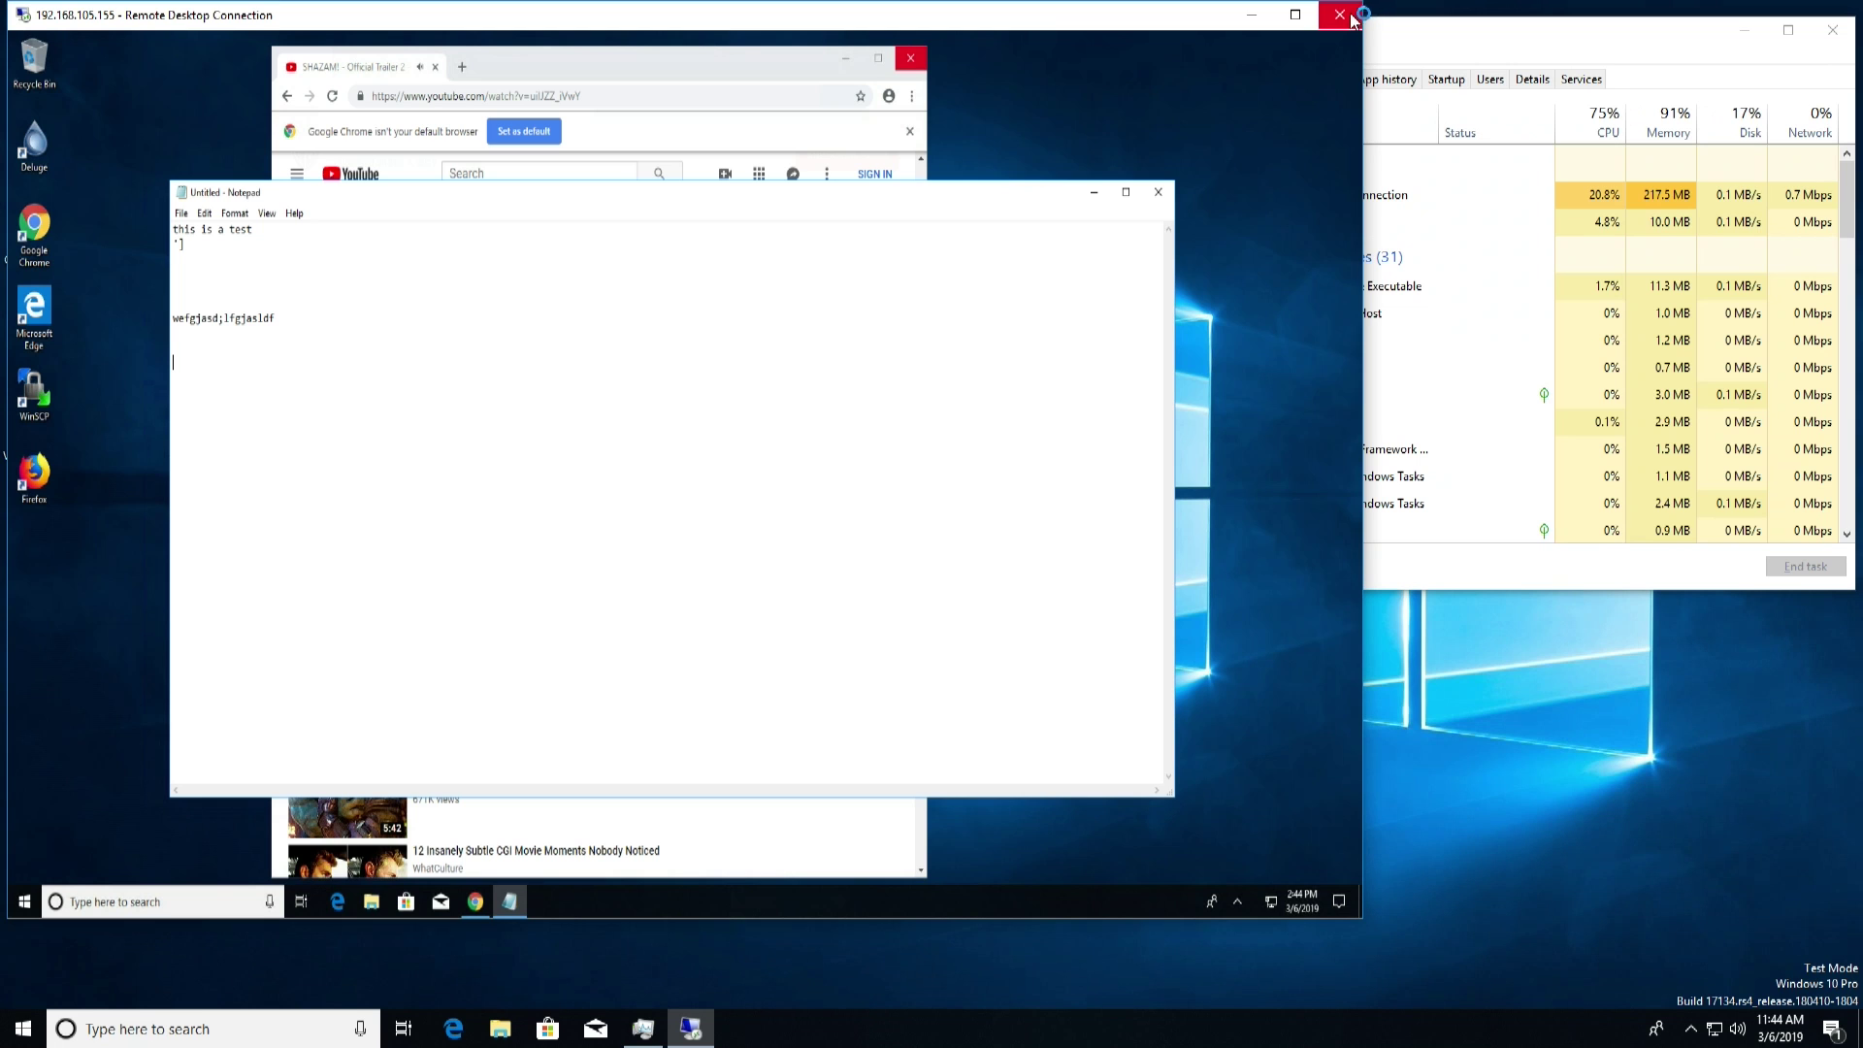
click(1349, 14)
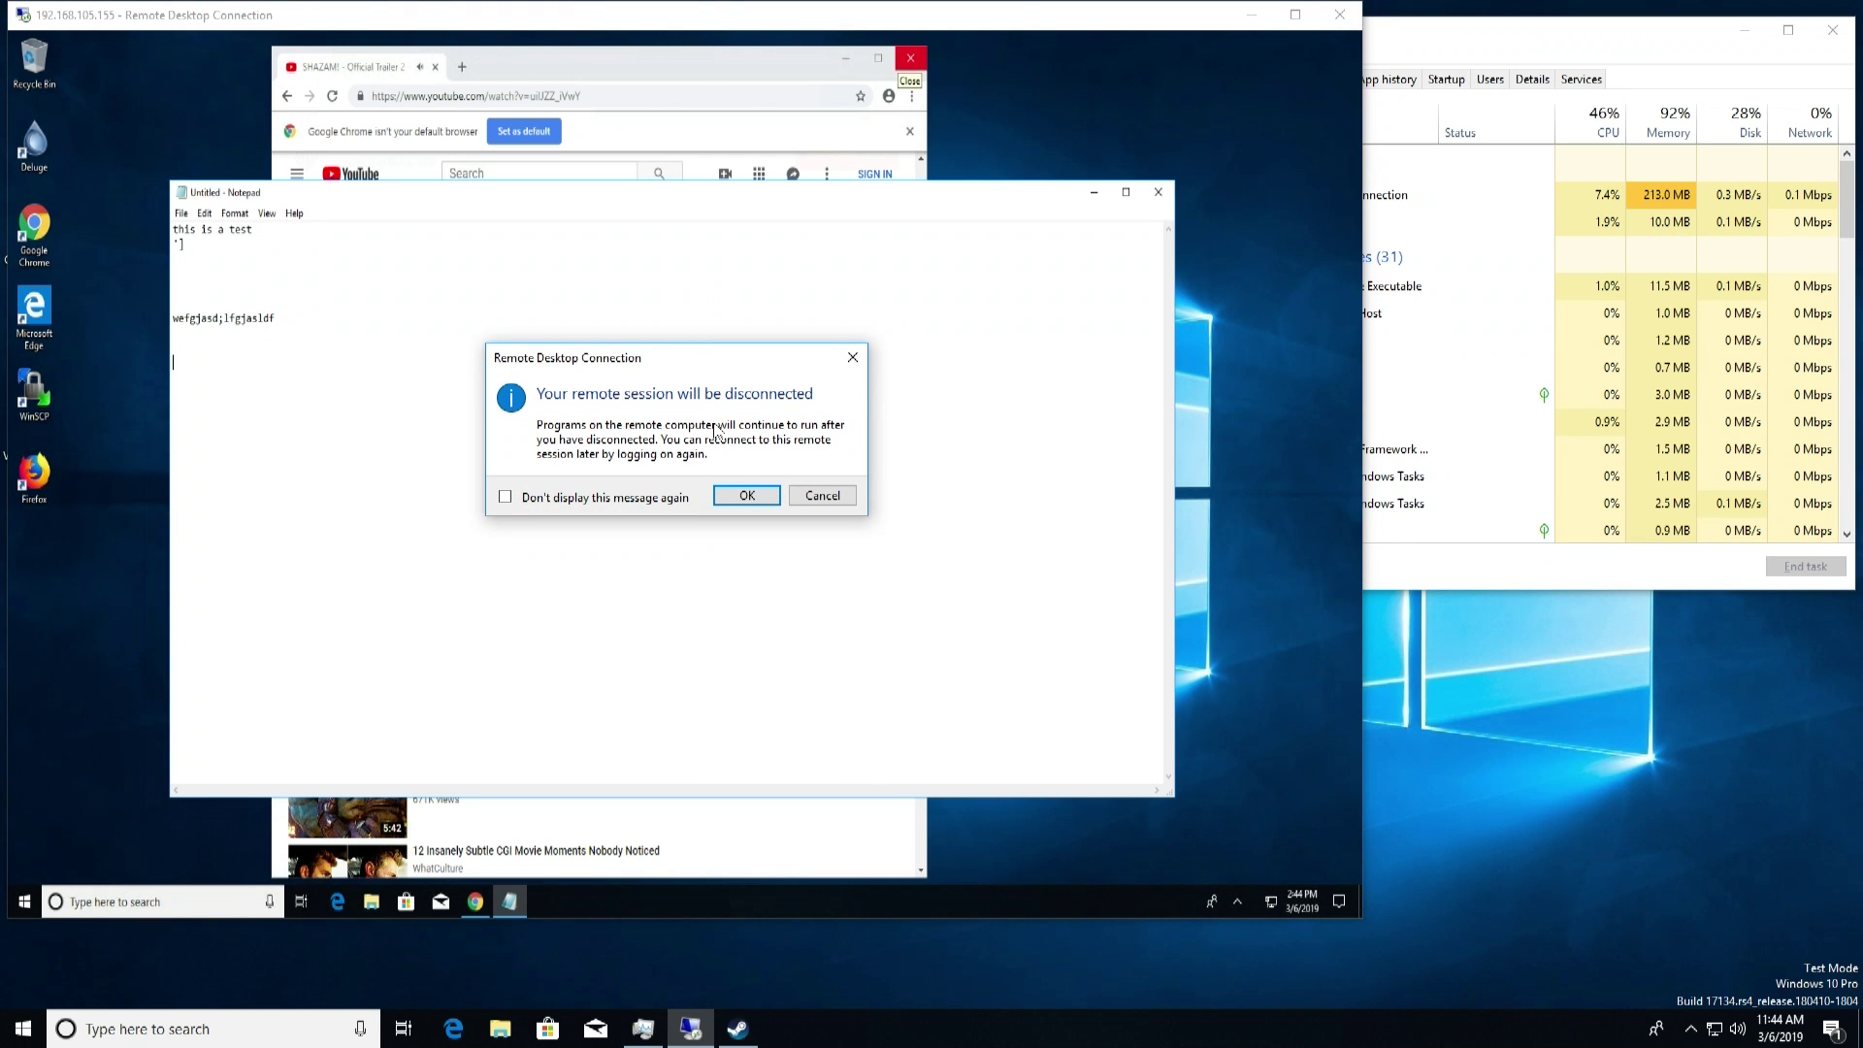
click(743, 495)
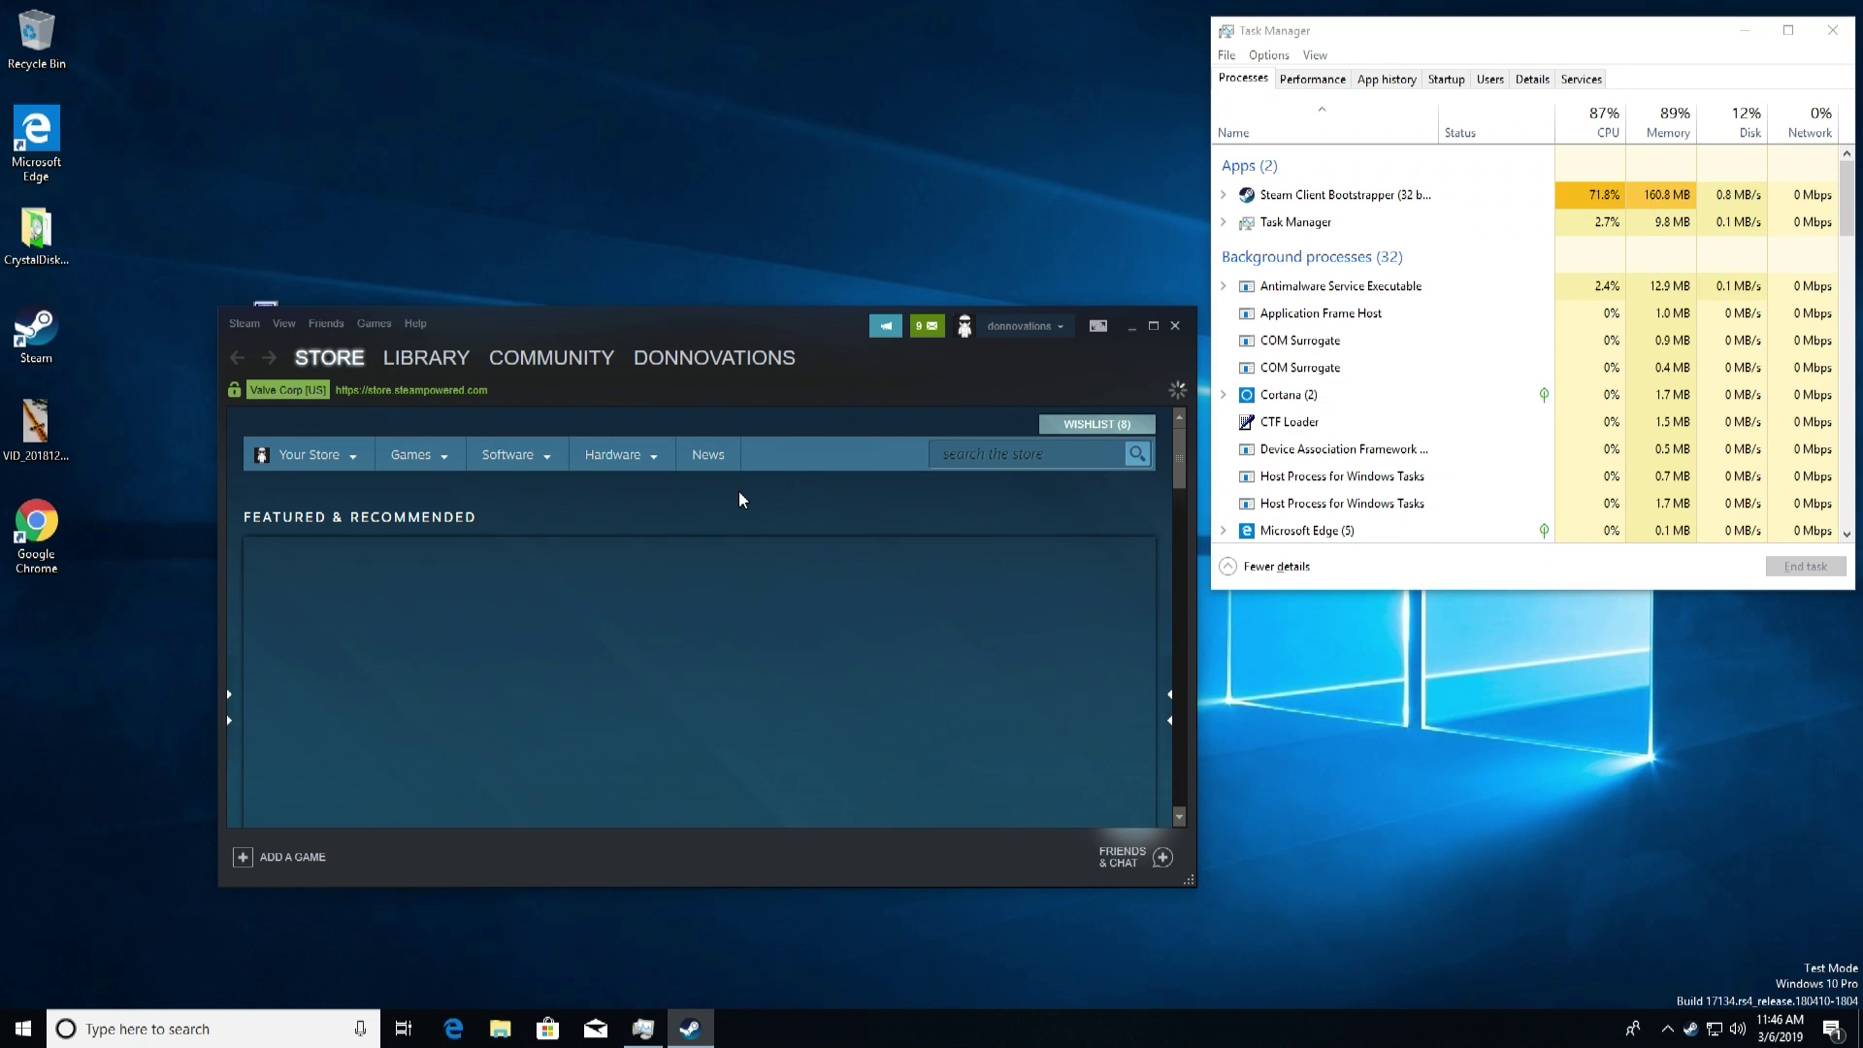
click(423, 357)
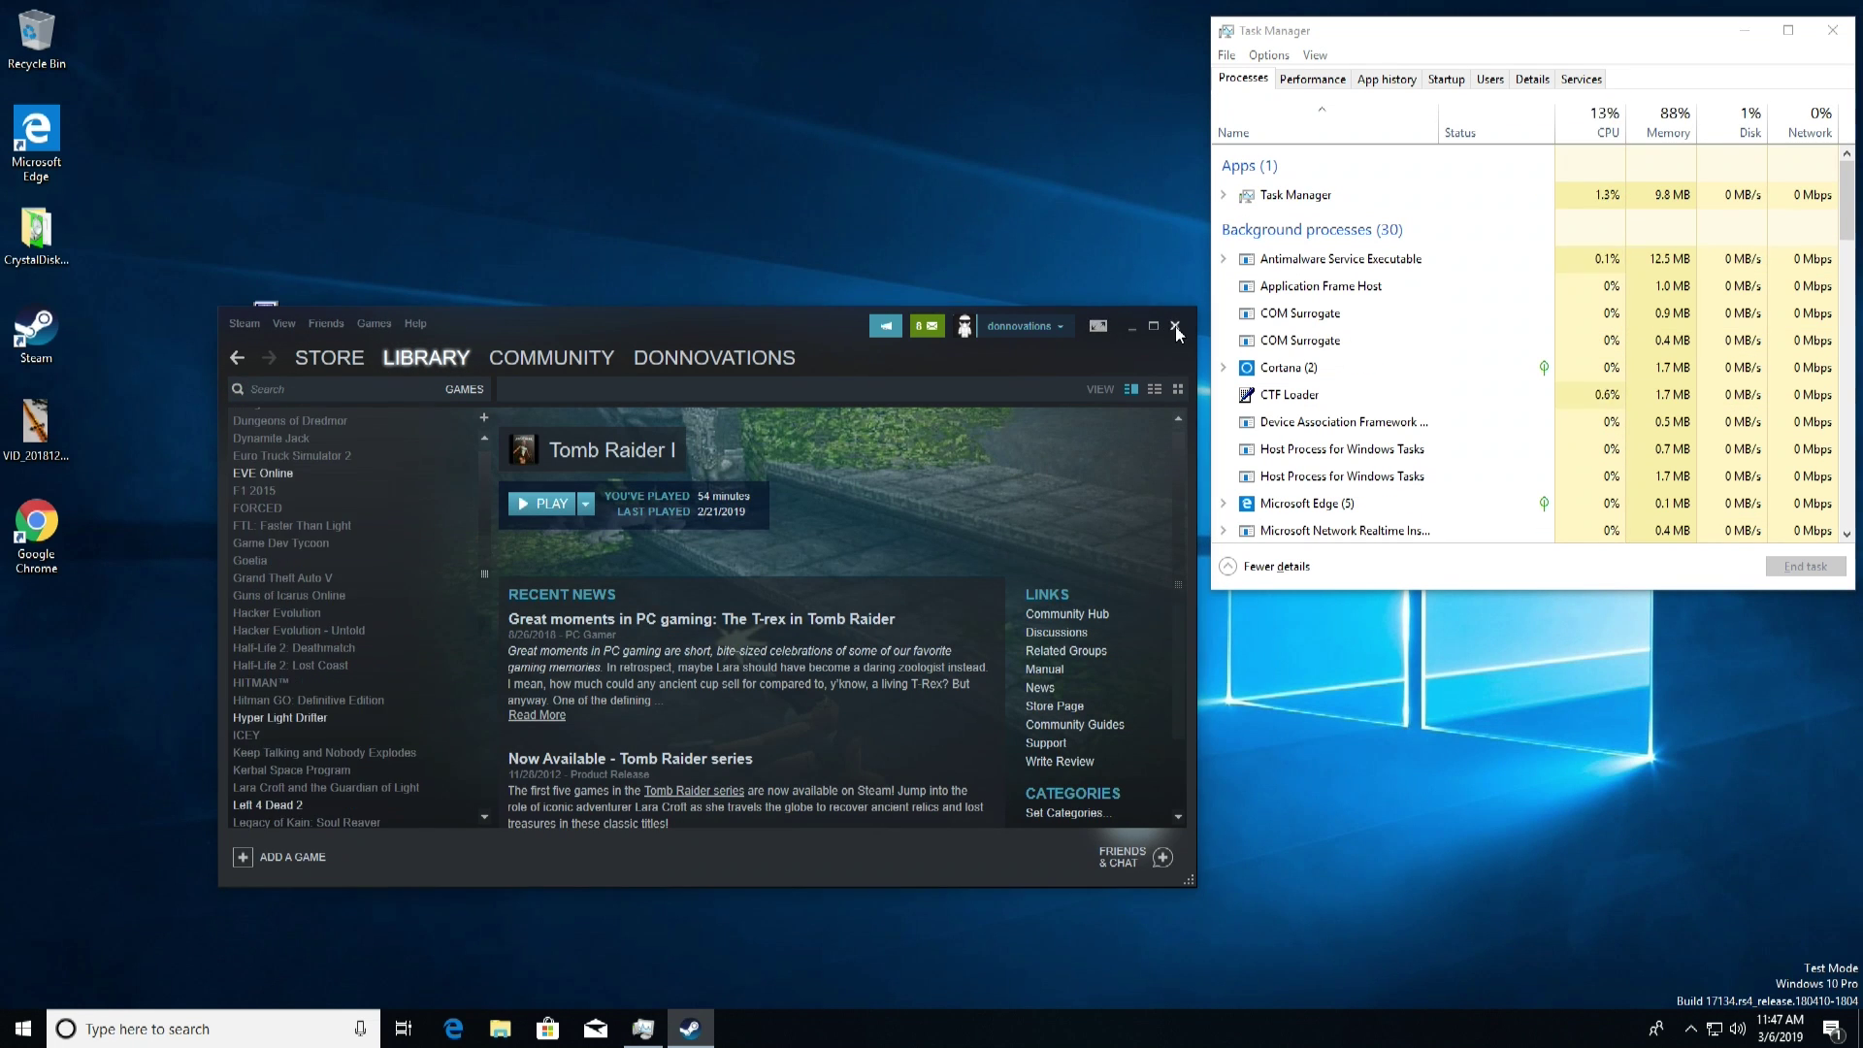
click(1175, 327)
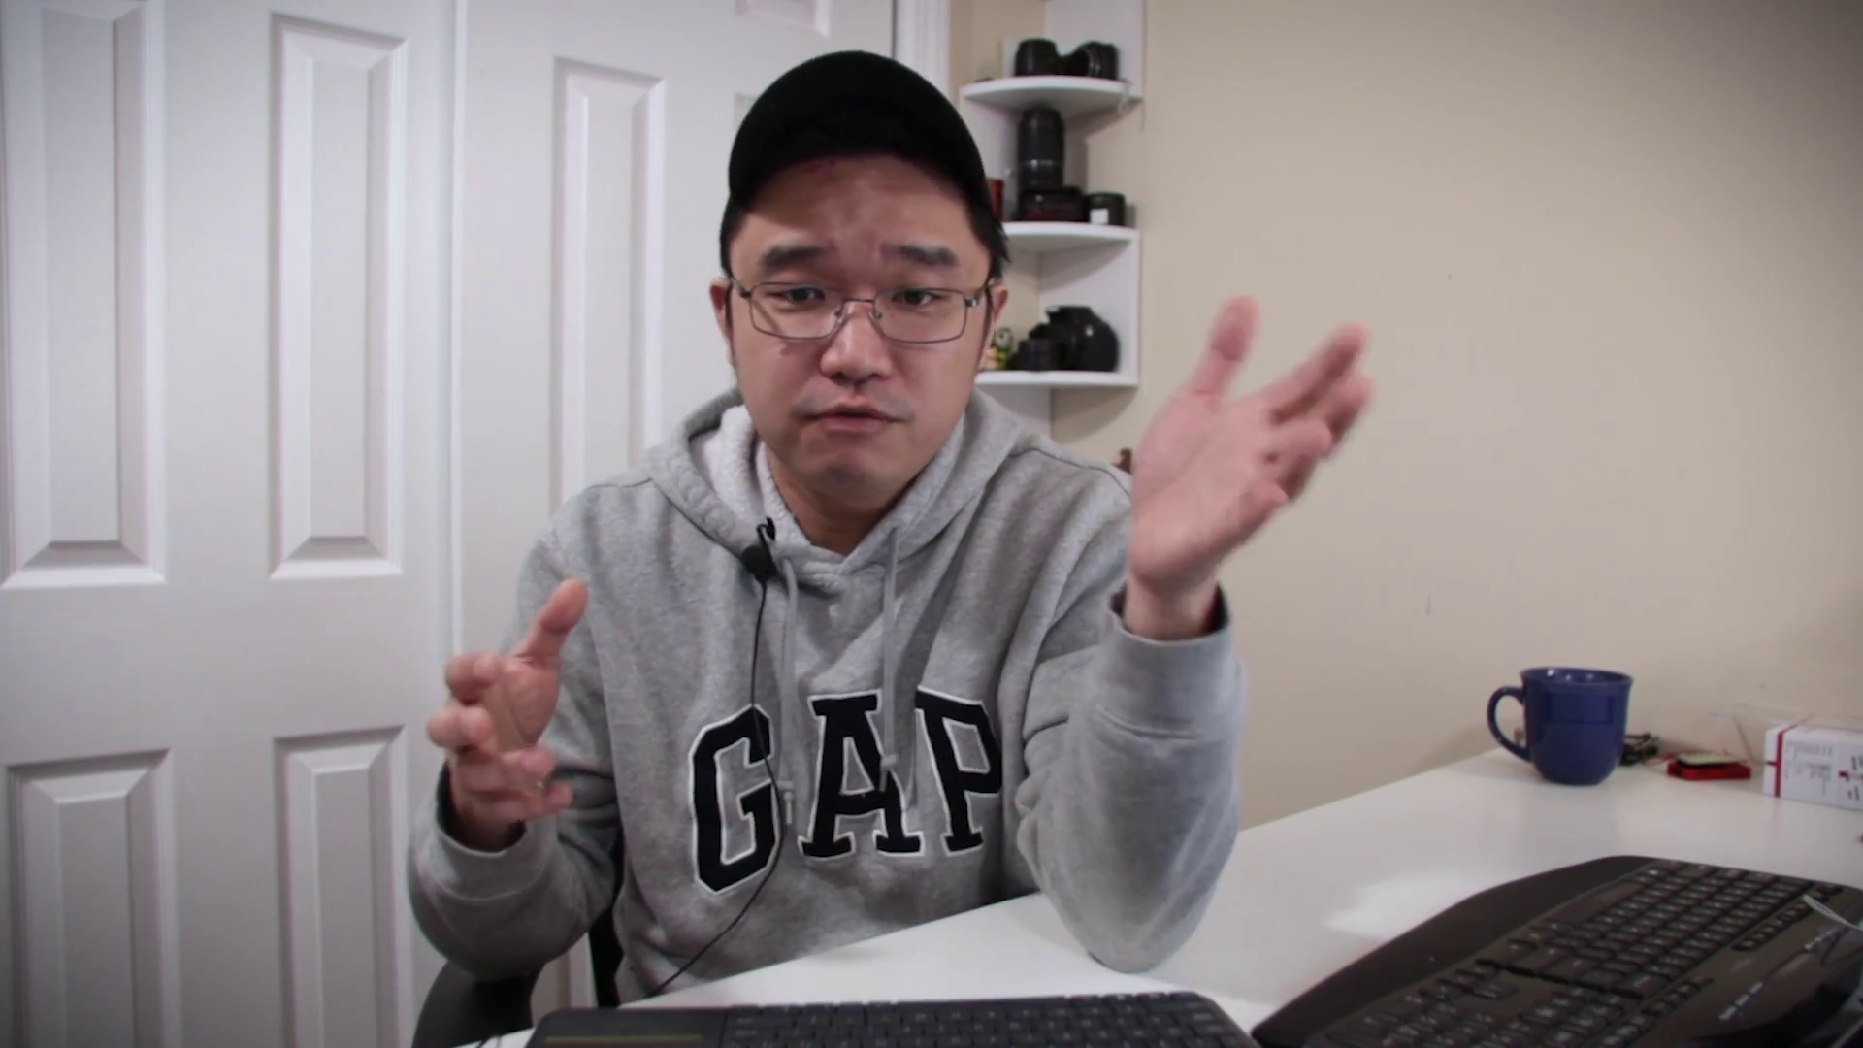